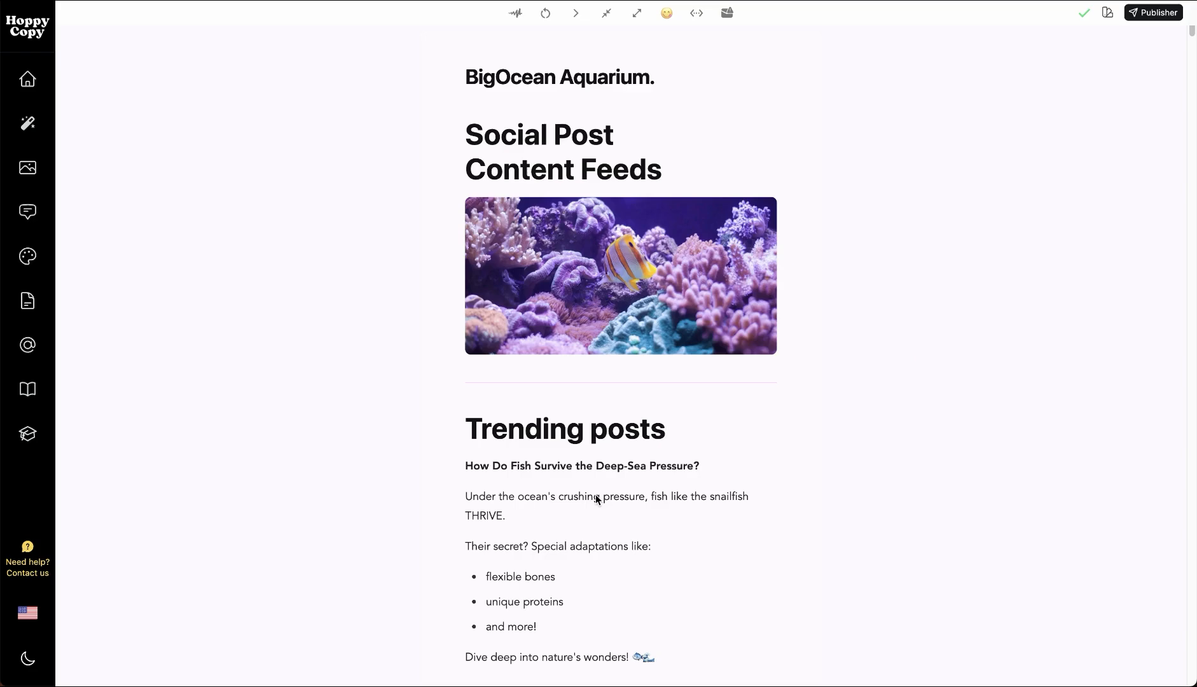
Look through the generated social posts in the Trending posts section of the document
{"action": "scroll", "coordinate": [668, 467], "scroll_direction": "down", "scroll_amount": 5}
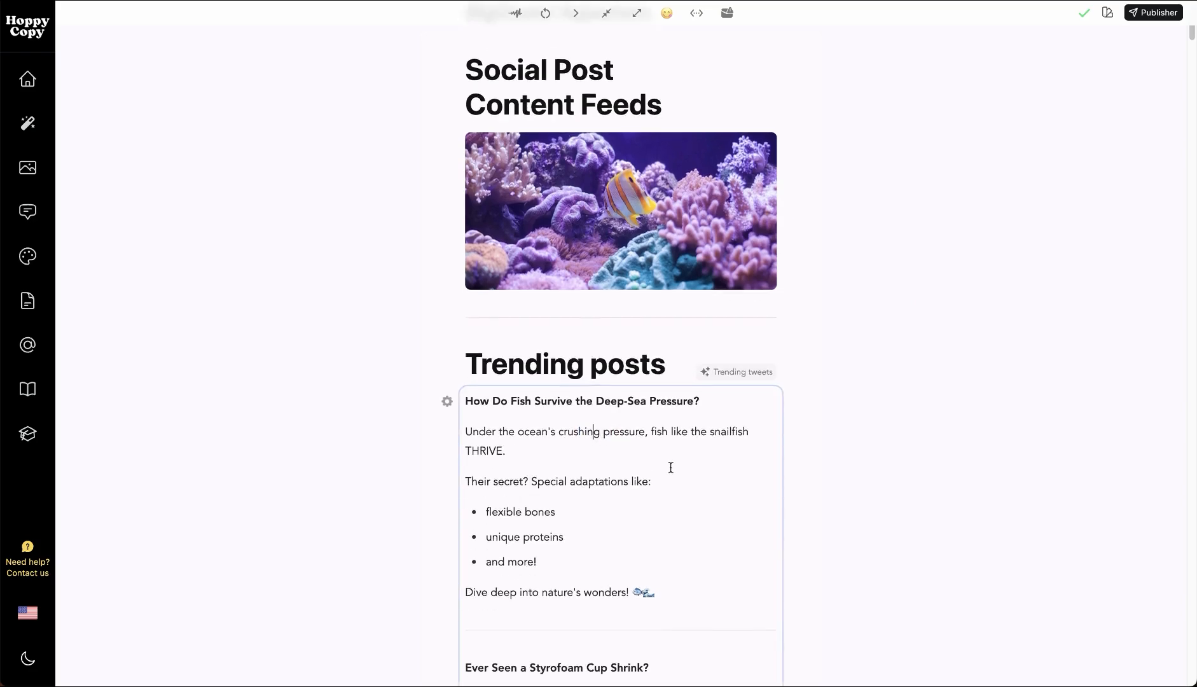
{"action": "scroll", "coordinate": [621, 426], "scroll_direction": "down", "scroll_amount": 10}
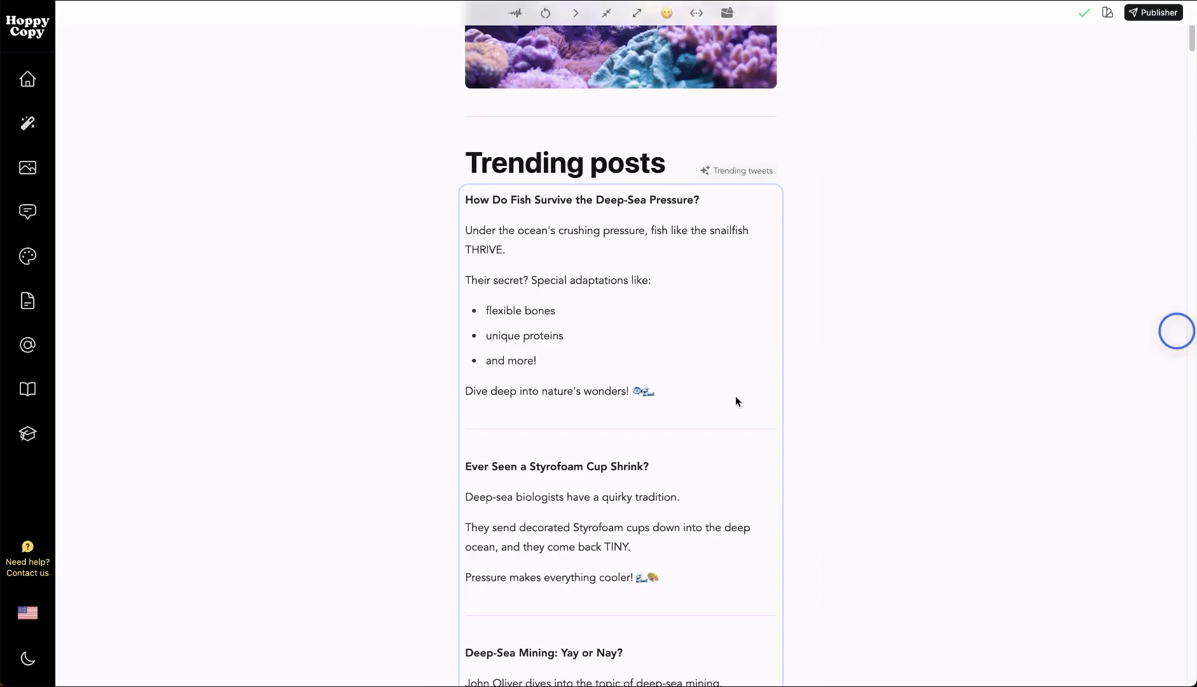
{"action": "scroll", "coordinate": [615, 376], "scroll_direction": "down", "scroll_amount": 13}
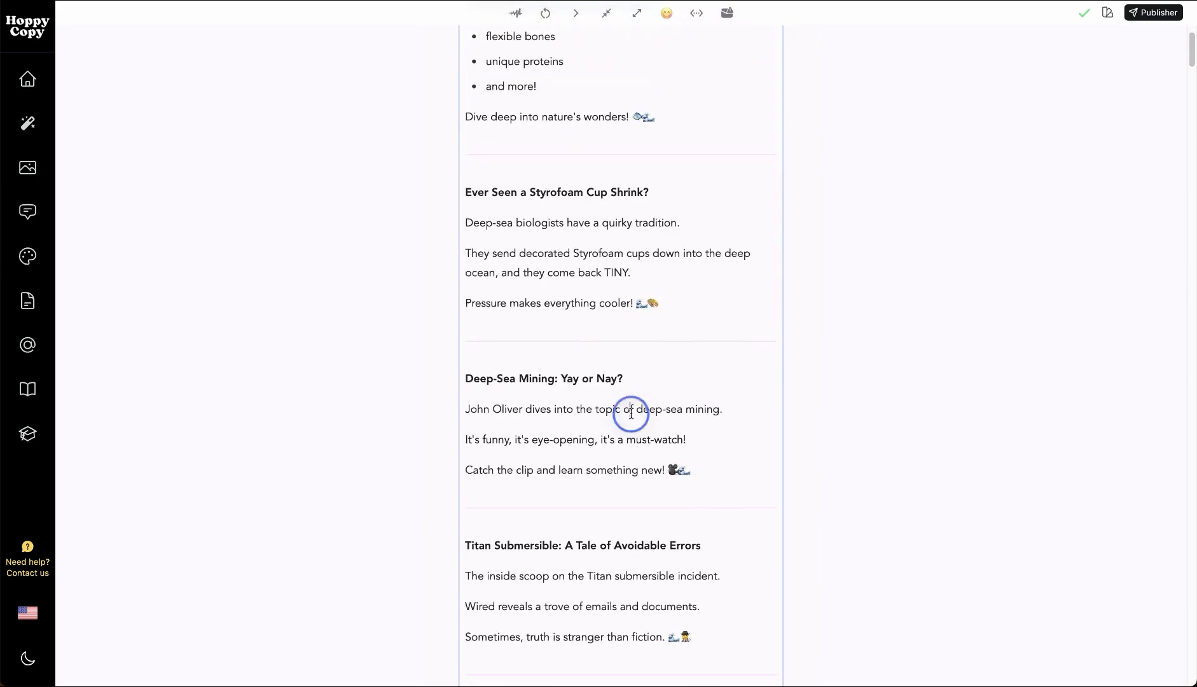
{"action": "scroll", "coordinate": [644, 443], "scroll_direction": "down", "scroll_amount": 11}
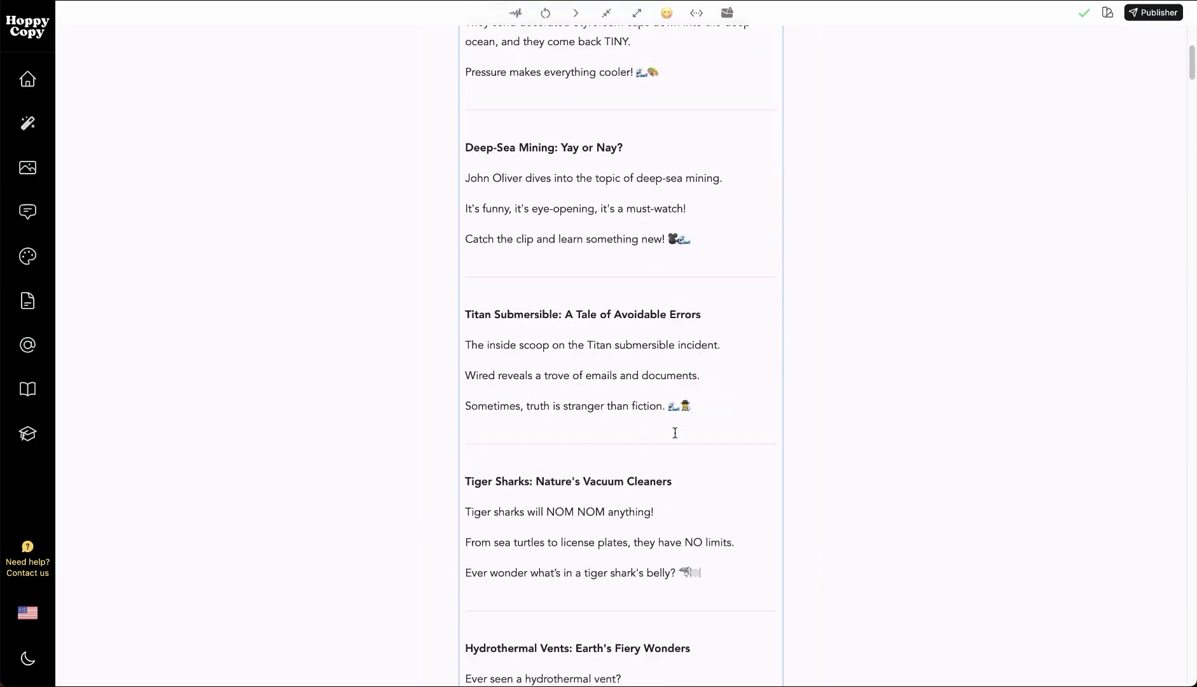
{"action": "scroll", "coordinate": [675, 433], "scroll_direction": "down", "scroll_amount": 2}
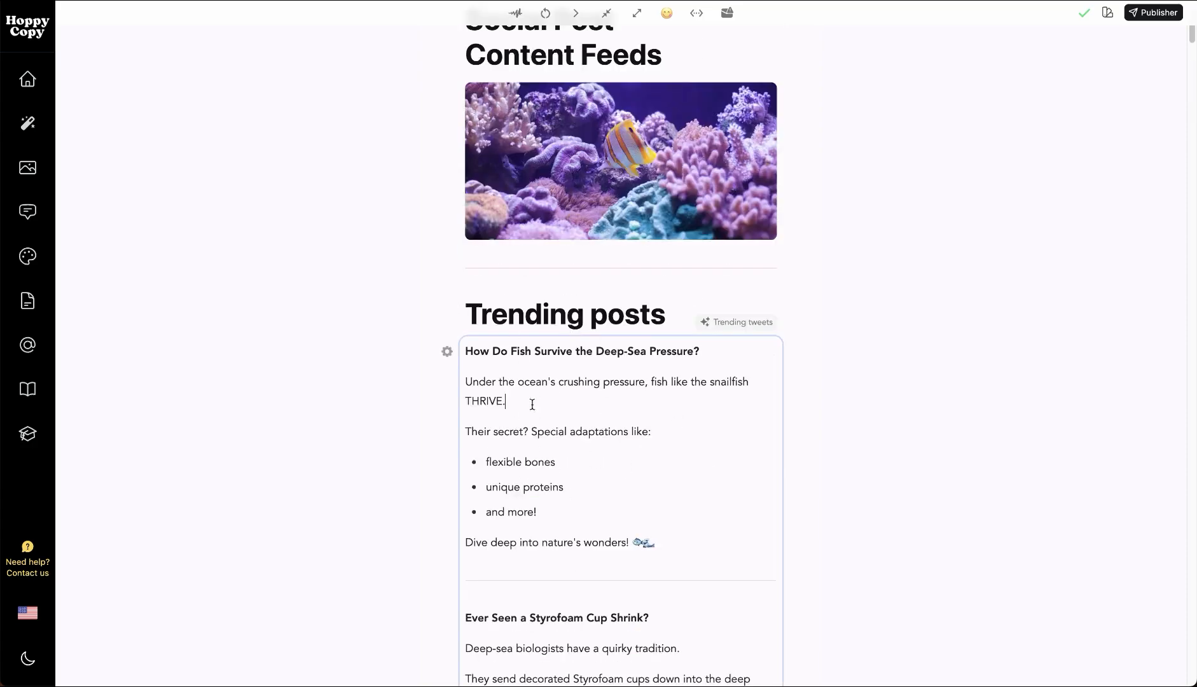
Open the settings of the Trending tweets AI content block and examine the RSS feed source in its prompt
{"action": "left_click", "coordinate": [447, 351]}
{"action": "left_click", "coordinate": [562, 270]}
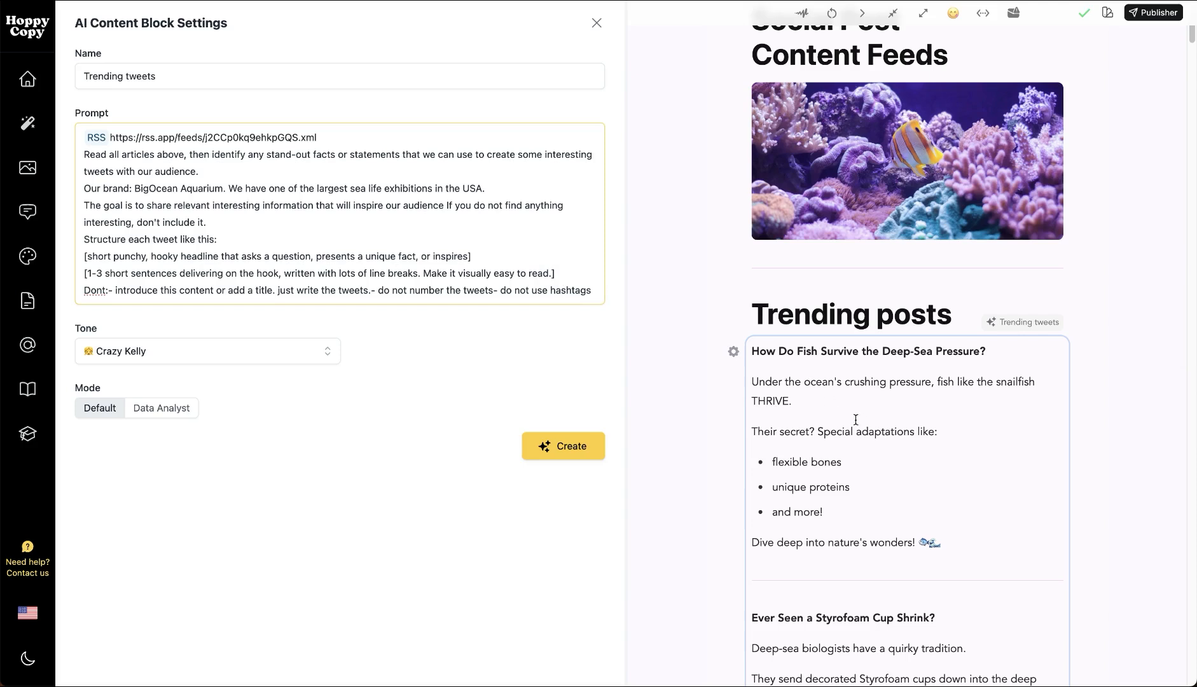
{"action": "left_click", "coordinate": [889, 404]}
{"action": "left_click", "coordinate": [758, 370]}
{"action": "left_click", "coordinate": [247, 184]}
{"action": "left_click_drag", "start_coordinate": [321, 138], "coordinate": [97, 140]}
{"action": "left_click", "coordinate": [1169, 340]}
{"action": "left_click", "coordinate": [328, 136]}
{"action": "left_click", "coordinate": [340, 139]}
{"action": "left_click", "coordinate": [201, 163]}
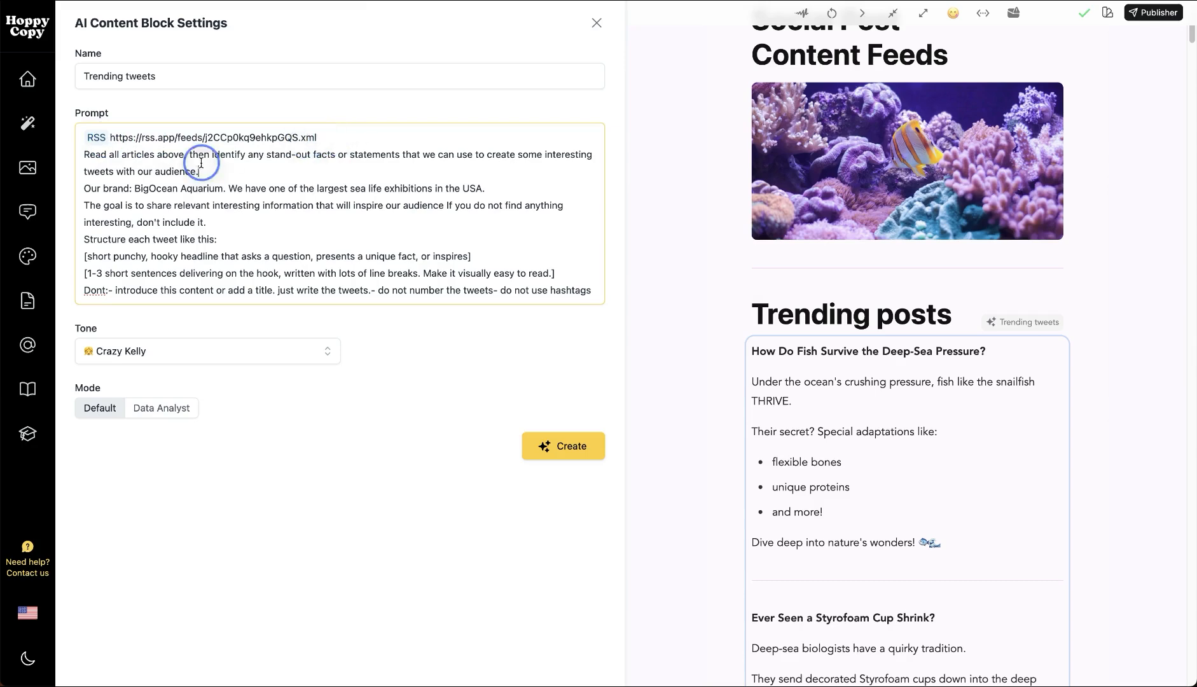
Examine the Trending tweets prompt's article-reading instruction, brand description, goal and tweet structure
{"action": "left_click", "coordinate": [132, 156]}
{"action": "left_click", "coordinate": [169, 162]}
{"action": "left_click", "coordinate": [187, 138]}
{"action": "left_click", "coordinate": [247, 190]}
{"action": "left_click_drag", "start_coordinate": [250, 190], "coordinate": [342, 184]}
{"action": "left_click", "coordinate": [342, 185]}
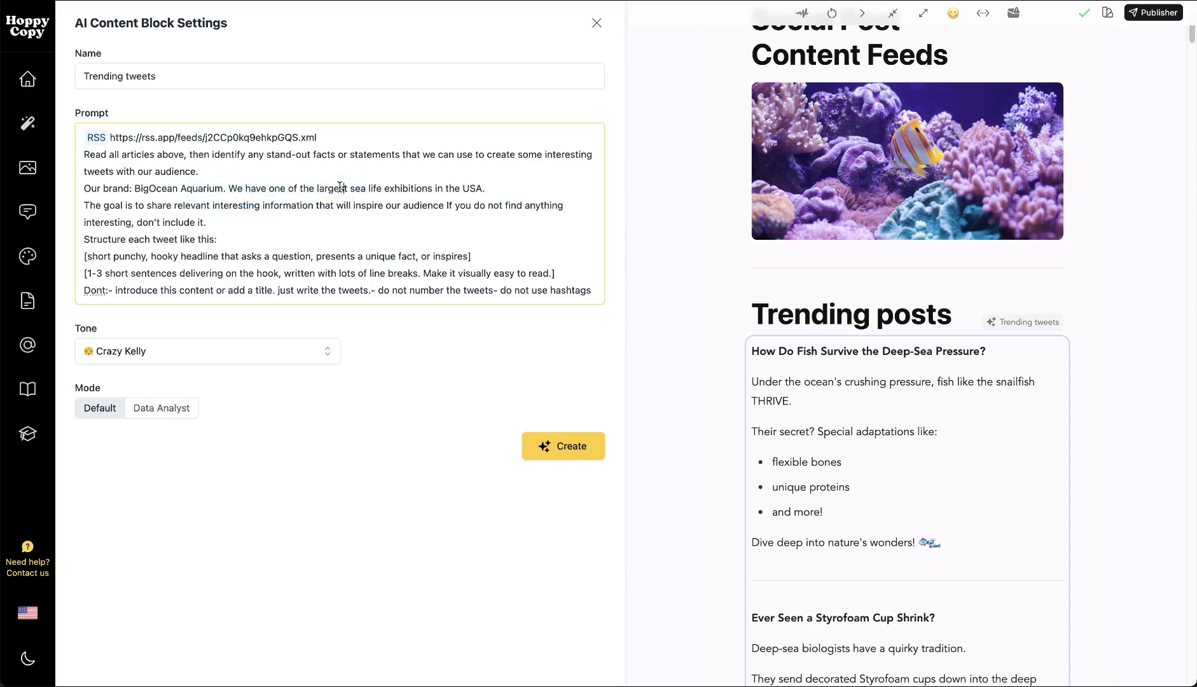
{"action": "left_click", "coordinate": [222, 216]}
{"action": "left_click_drag", "start_coordinate": [192, 247], "coordinate": [226, 266]}
{"action": "left_click", "coordinate": [240, 265]}
{"action": "left_click", "coordinate": [226, 266]}
View the available tones for the Trending tweets block, then close its settings without choosing another one
{"action": "left_click", "coordinate": [248, 350]}
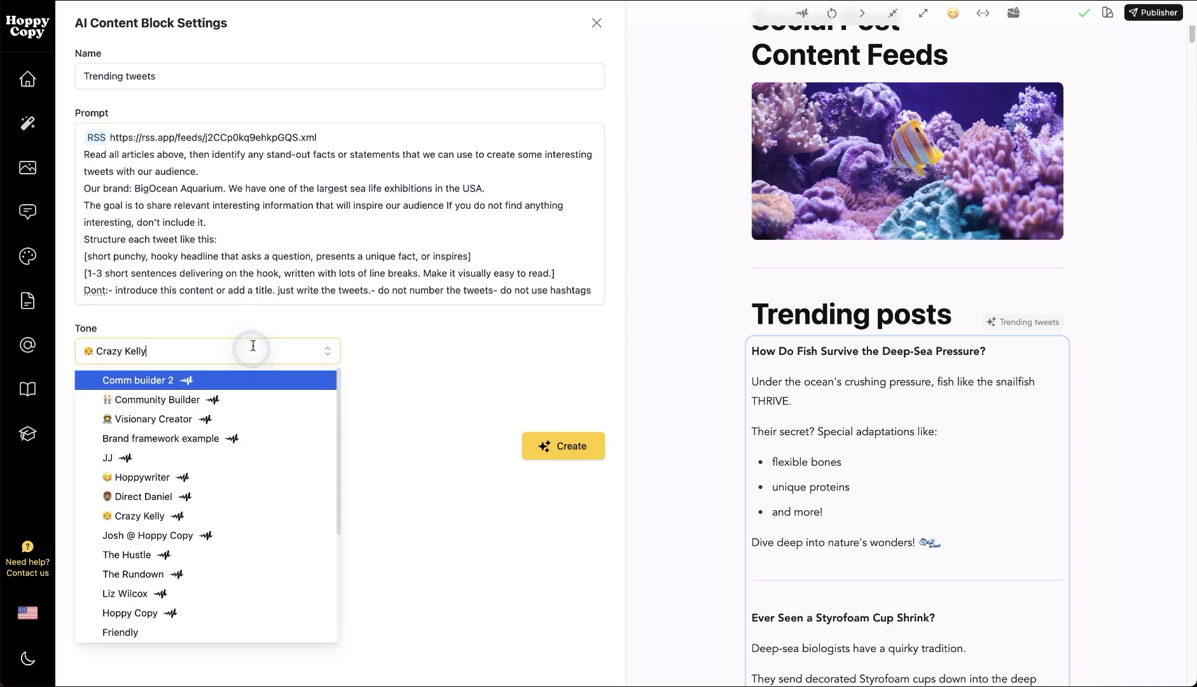
{"action": "left_click", "coordinate": [462, 344]}
{"action": "left_click", "coordinate": [596, 22]}
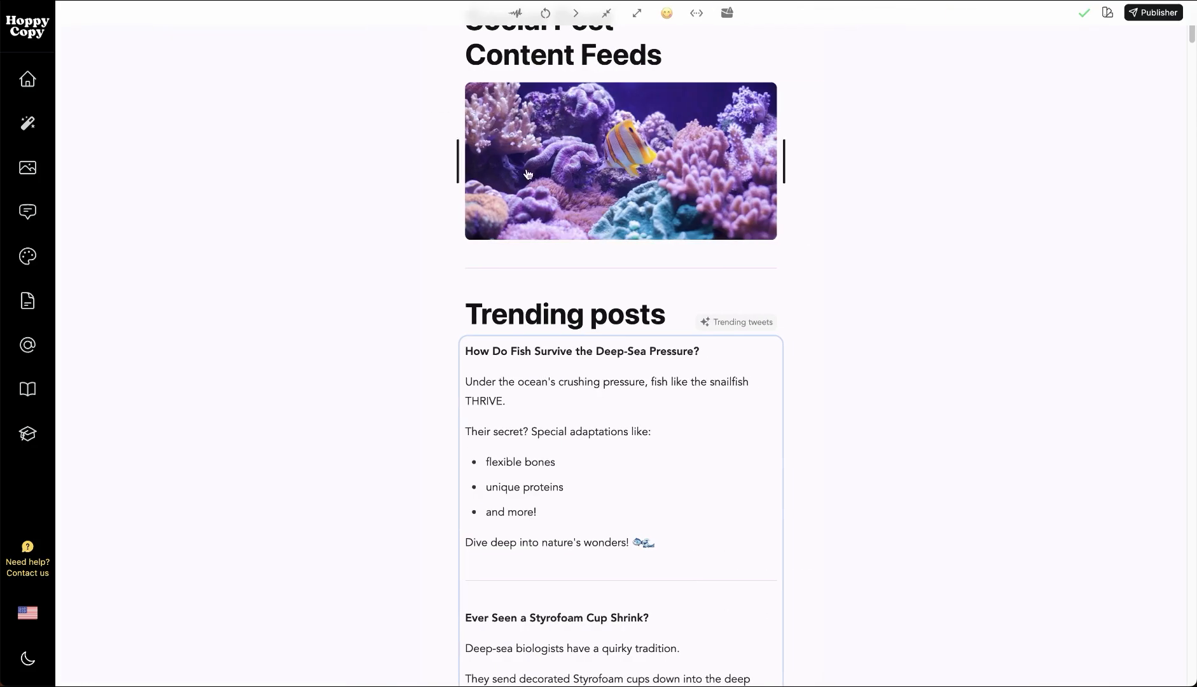
Recheck the Trending tweets block's settings, close them and compare the posts generated beneath the heading
{"action": "left_click", "coordinate": [449, 354]}
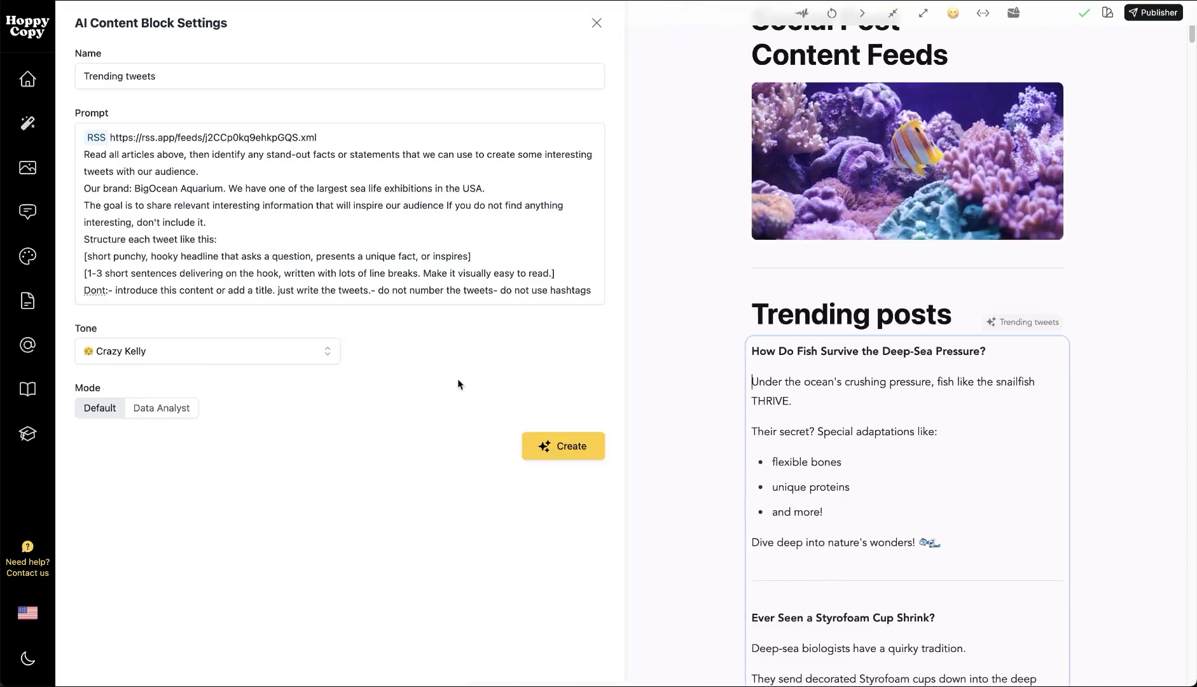
{"action": "left_click", "coordinate": [597, 25]}
{"action": "scroll", "coordinate": [677, 412], "scroll_direction": "down", "scroll_amount": 9}
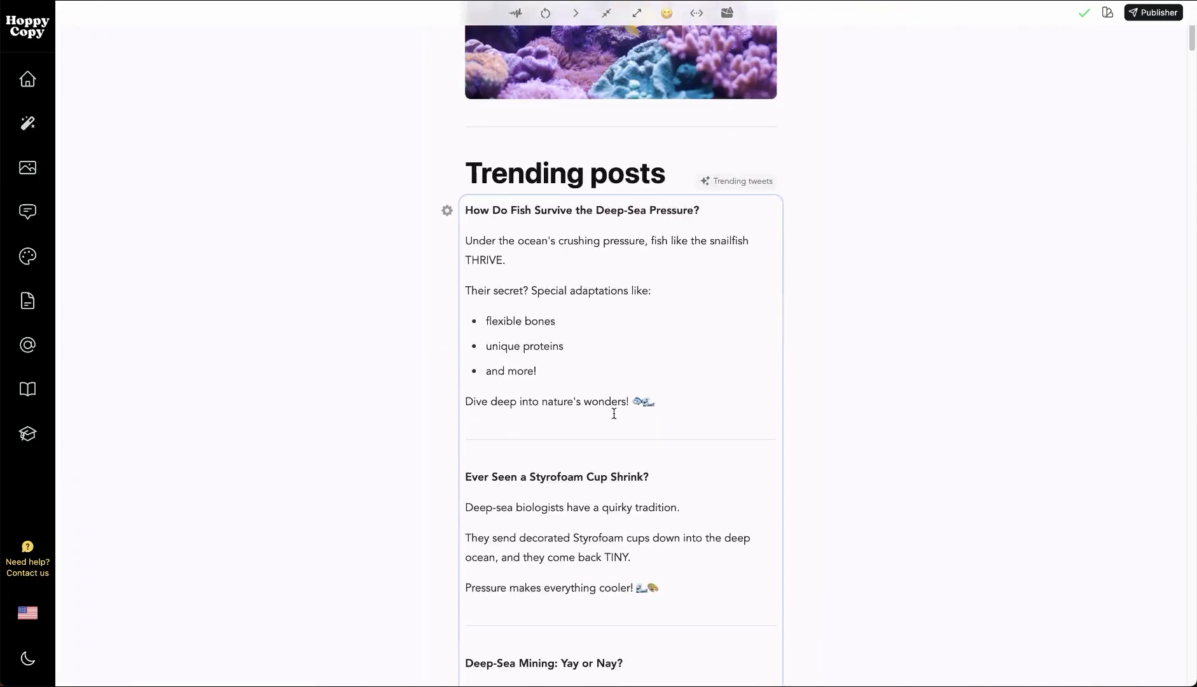
{"action": "scroll", "coordinate": [553, 264], "scroll_direction": "down", "scroll_amount": 10}
{"action": "scroll", "coordinate": [553, 265], "scroll_direction": "up", "scroll_amount": 20}
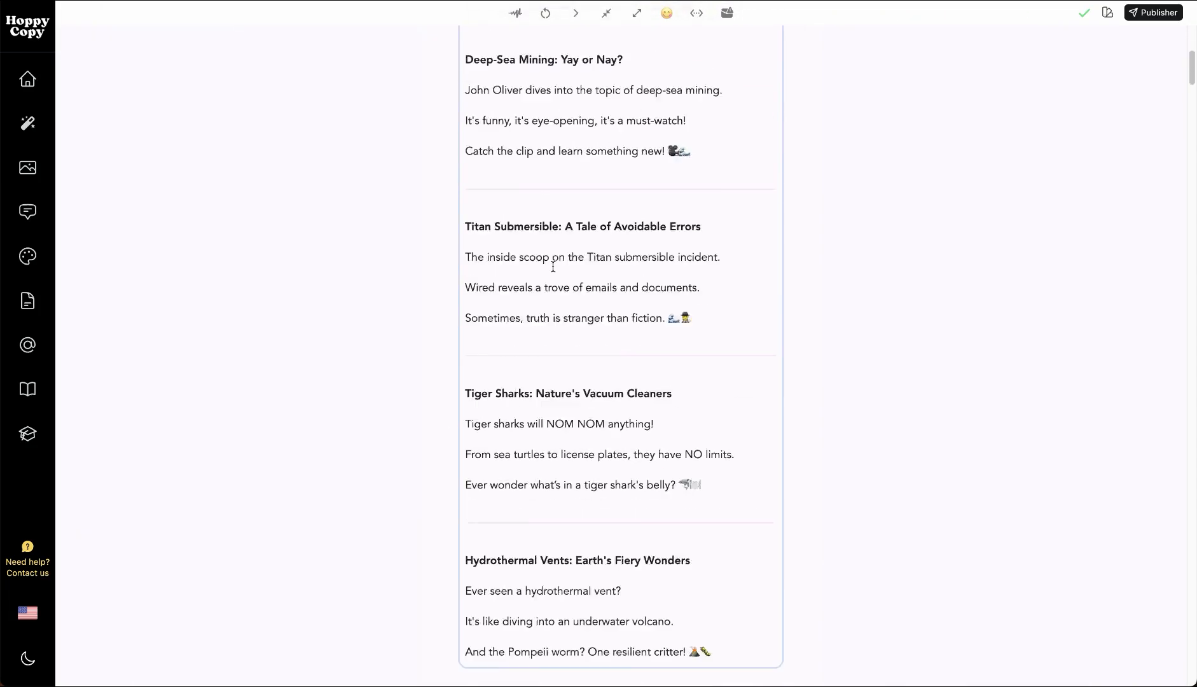
{"action": "scroll", "coordinate": [595, 400], "scroll_direction": "down", "scroll_amount": 3}
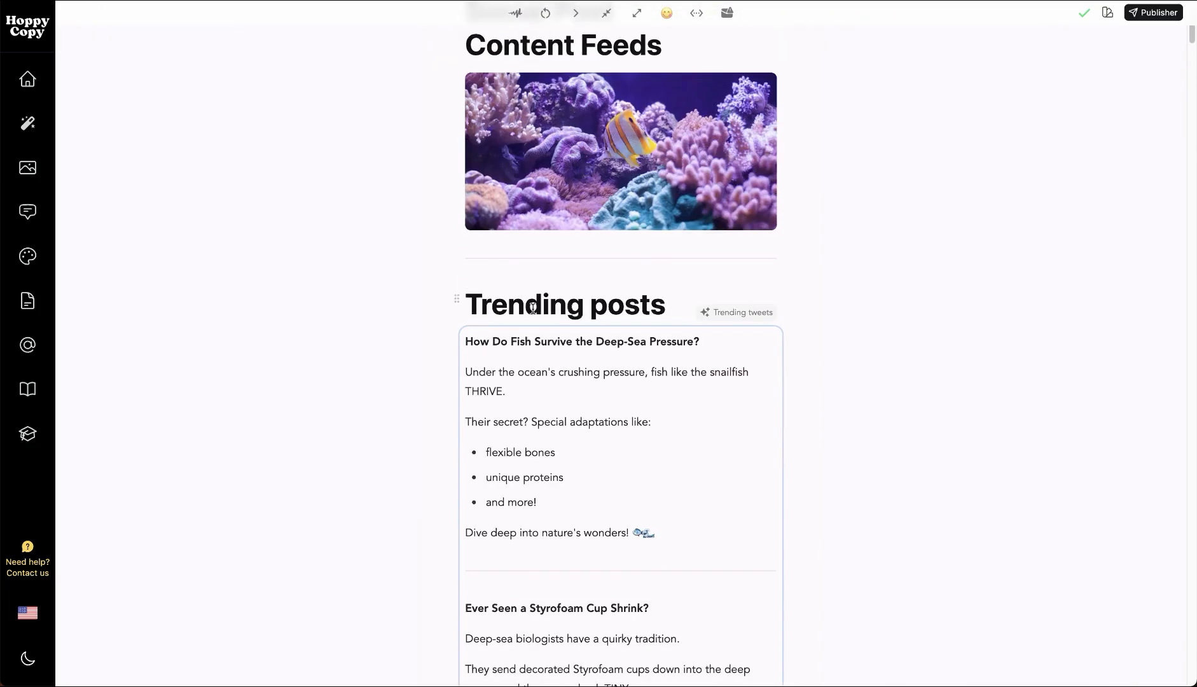
View the Trending tweets block's Create option once more, close the settings and reread the section's posts
{"action": "left_click", "coordinate": [445, 349]}
{"action": "left_click", "coordinate": [580, 459]}
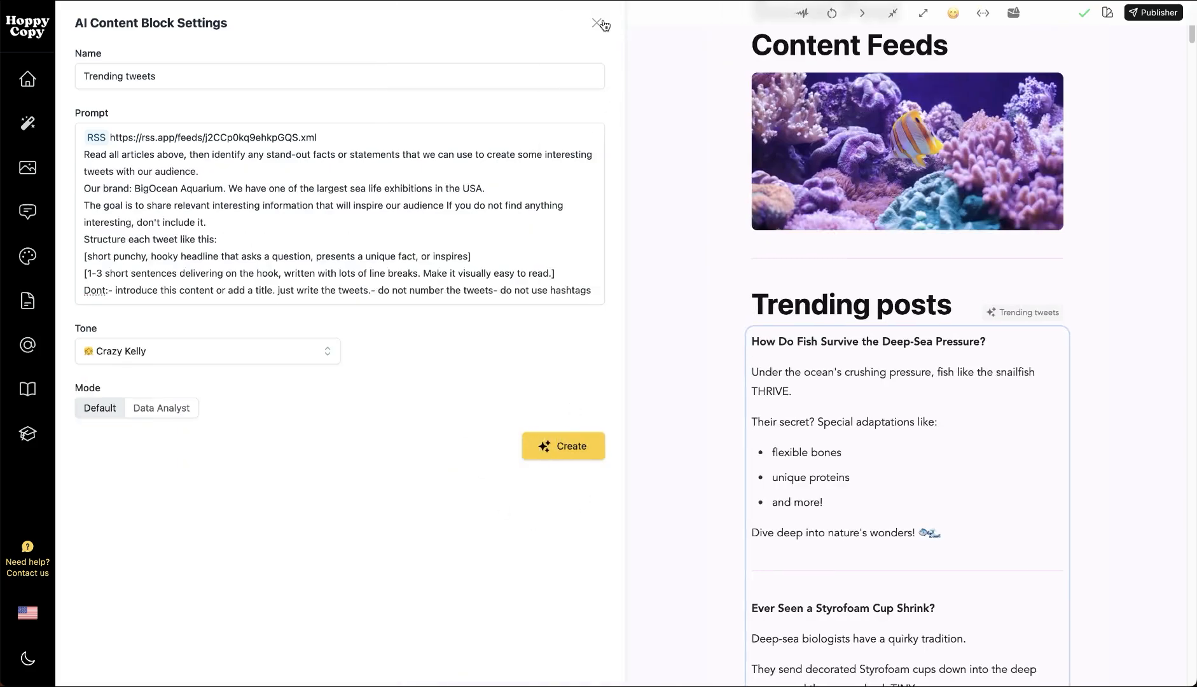
{"action": "left_click", "coordinate": [597, 23]}
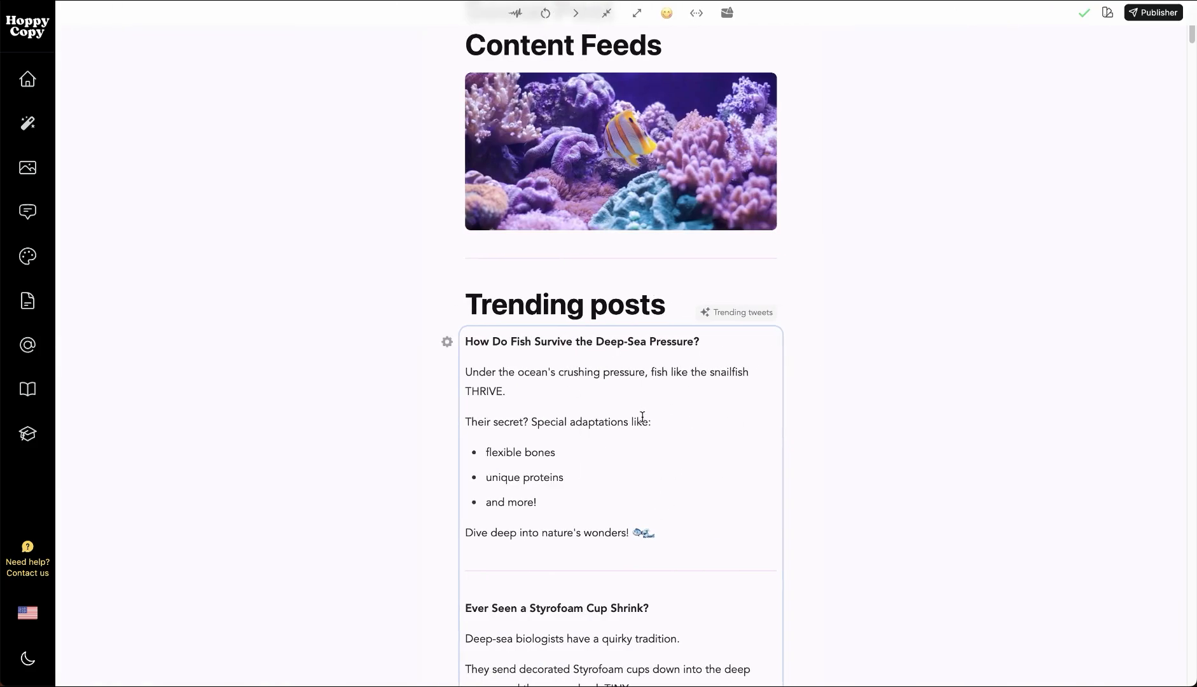
{"action": "scroll", "coordinate": [648, 325], "scroll_direction": "down", "scroll_amount": 10}
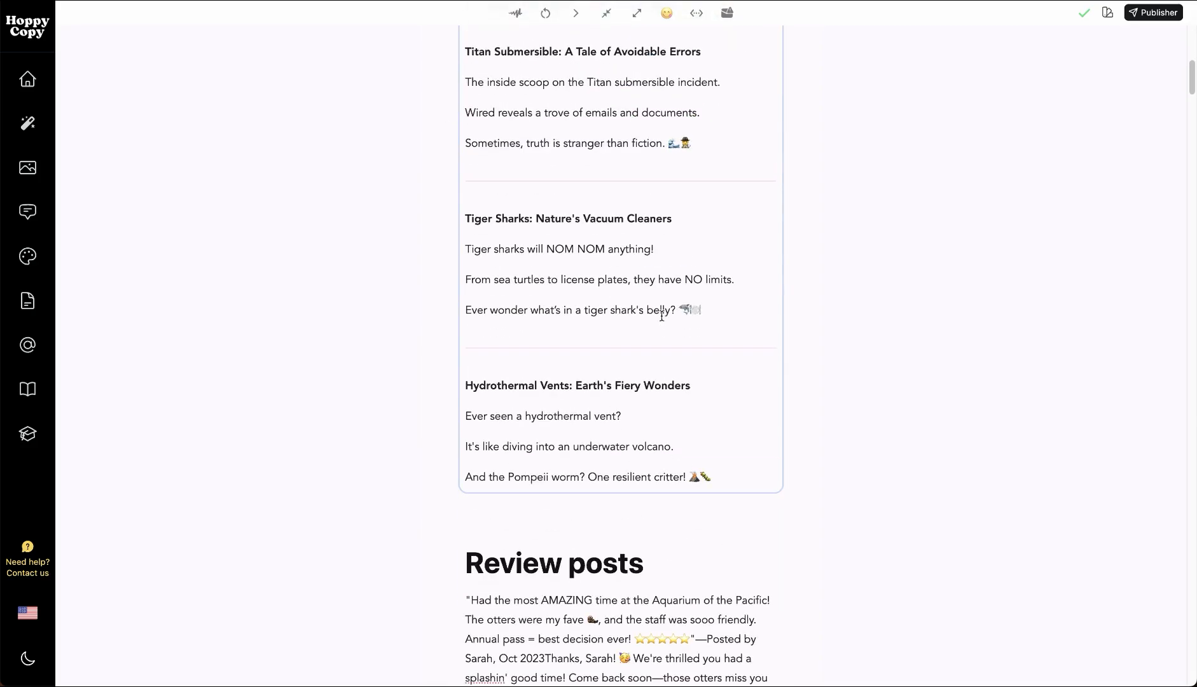
{"action": "scroll", "coordinate": [671, 312], "scroll_direction": "up", "scroll_amount": 2}
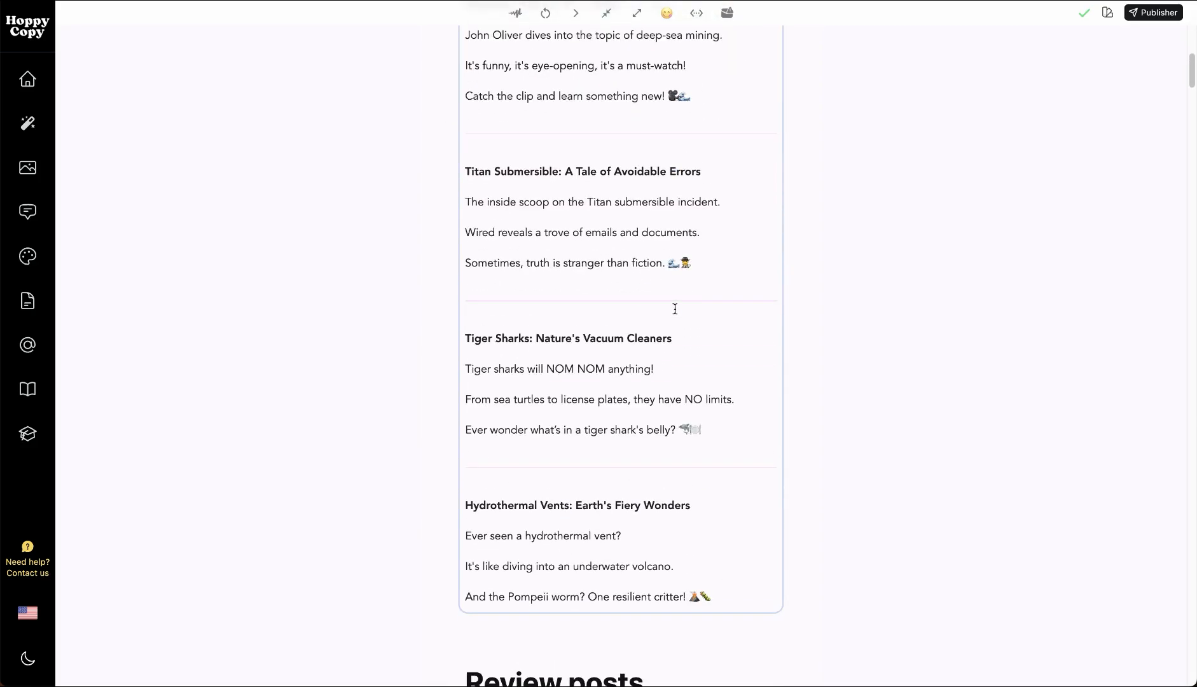
{"action": "left_click", "coordinate": [1178, 339]}
{"action": "scroll", "coordinate": [524, 363], "scroll_direction": "up", "scroll_amount": 8}
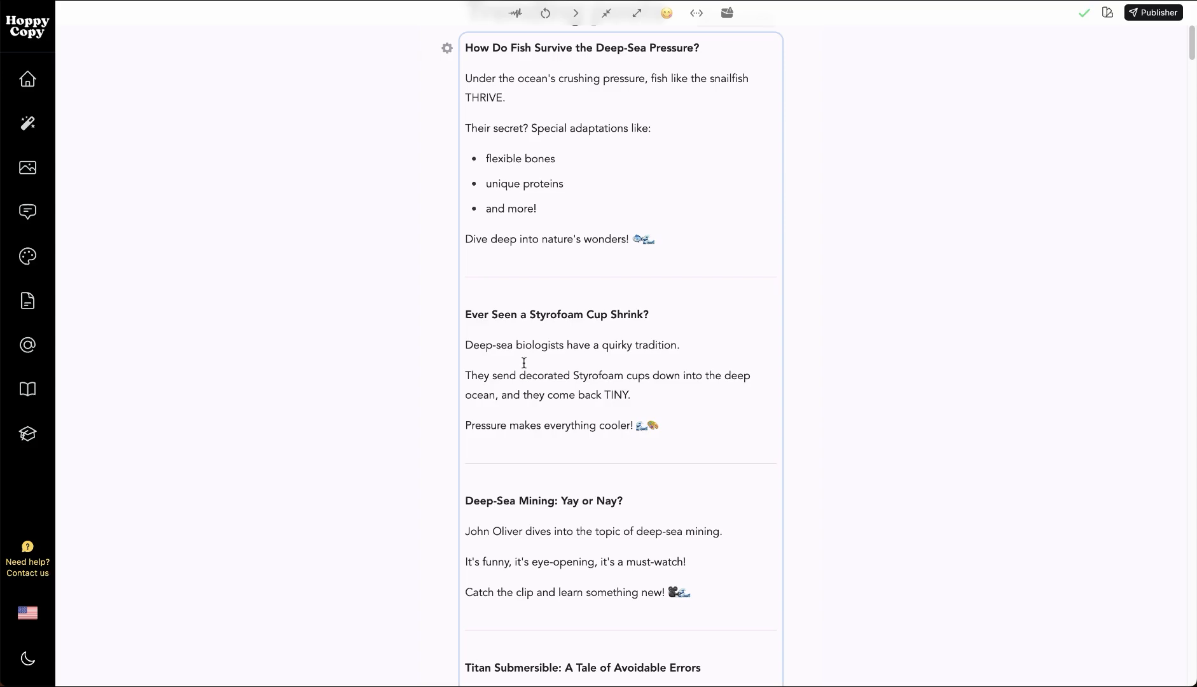
{"action": "scroll", "coordinate": [496, 280], "scroll_direction": "up", "scroll_amount": 3}
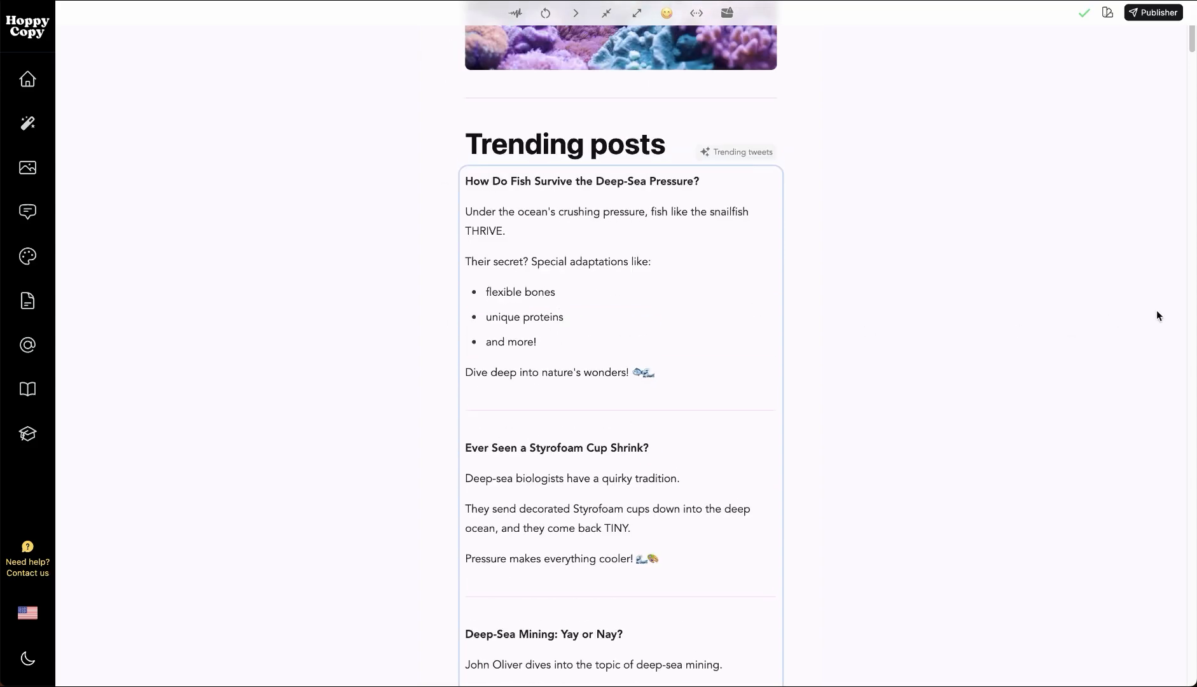
Open the settings of the Review posts block, examine its Web Search prompt and close the settings
{"action": "left_click", "coordinate": [1175, 329]}
{"action": "scroll", "coordinate": [655, 342], "scroll_direction": "down", "scroll_amount": 18}
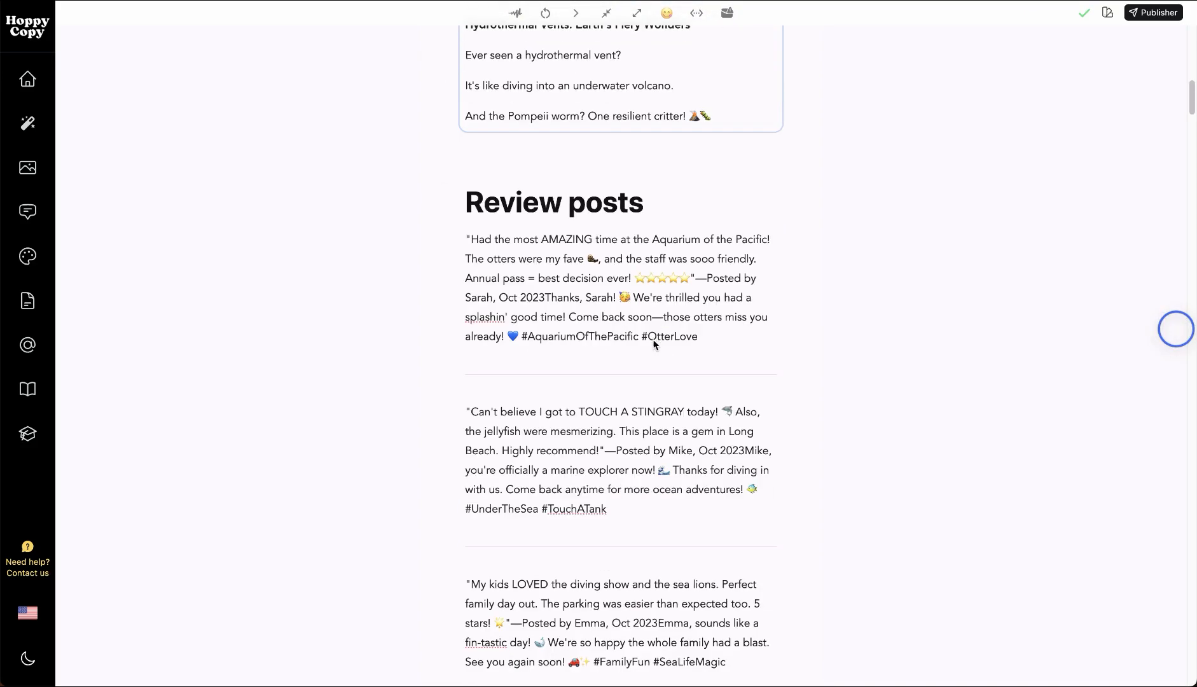
{"action": "left_click", "coordinate": [601, 299]}
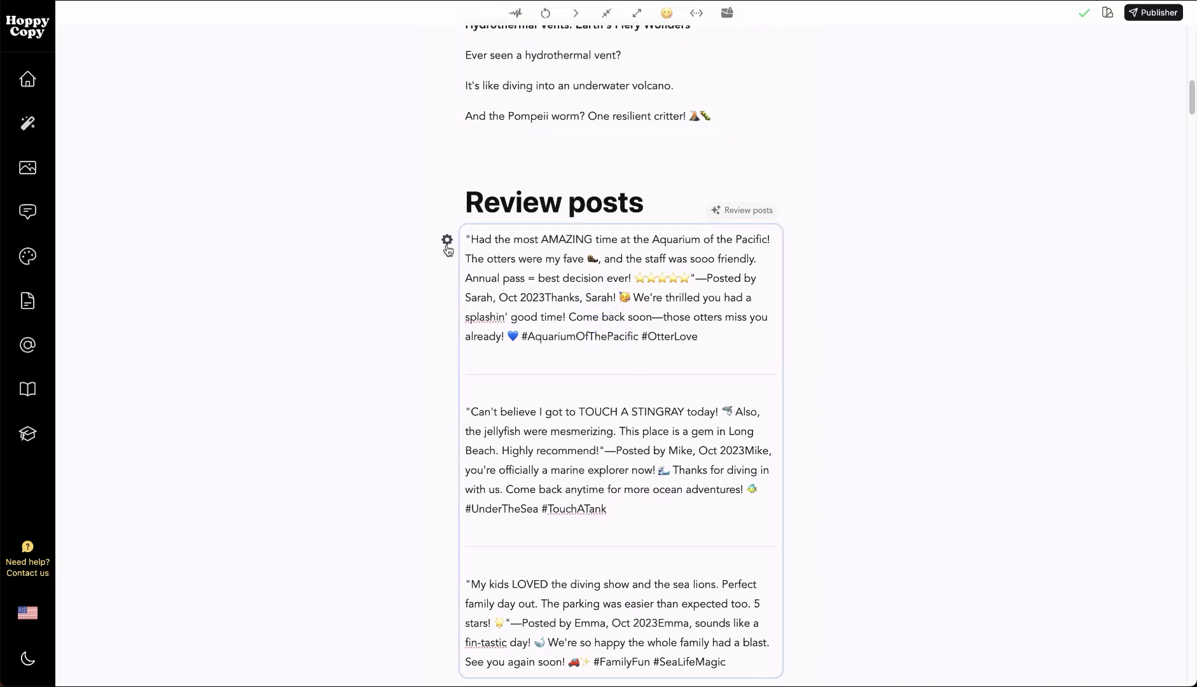
{"action": "left_click", "coordinate": [447, 240]}
{"action": "left_click", "coordinate": [454, 155]}
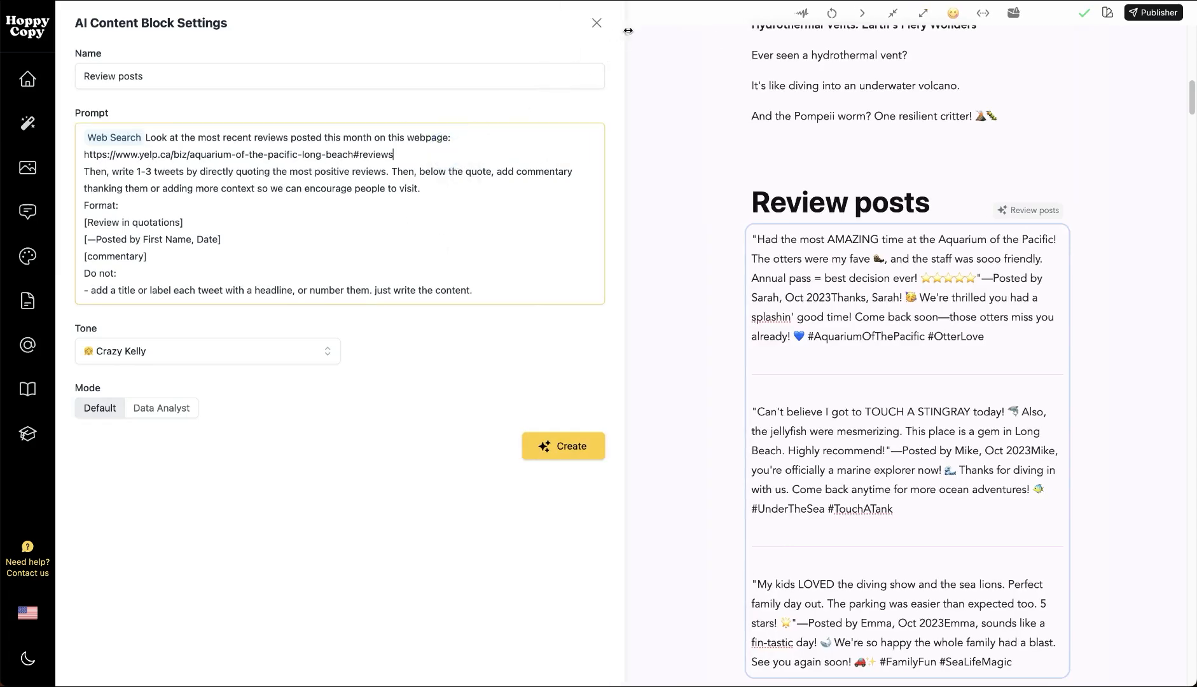
{"action": "left_click", "coordinate": [596, 22]}
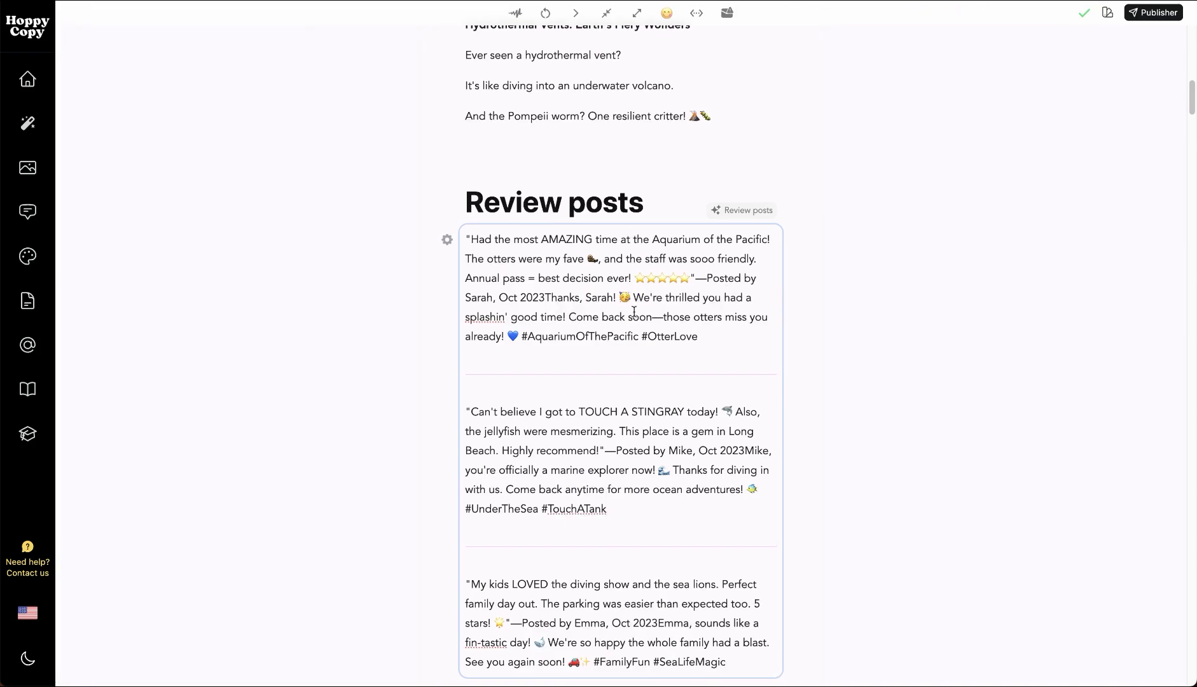
Look through the Review posts and the Community curated posts down to the Influencer inspired posts section
{"action": "scroll", "coordinate": [605, 391], "scroll_direction": "down", "scroll_amount": 2}
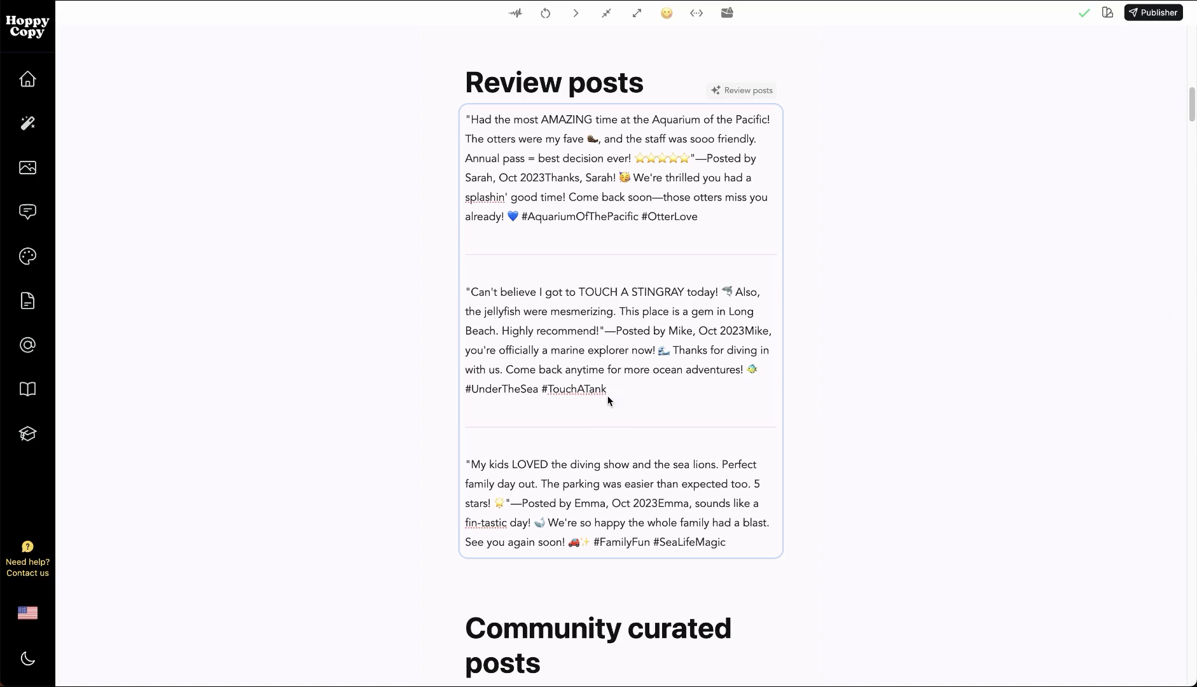
{"action": "scroll", "coordinate": [534, 377], "scroll_direction": "down", "scroll_amount": 5}
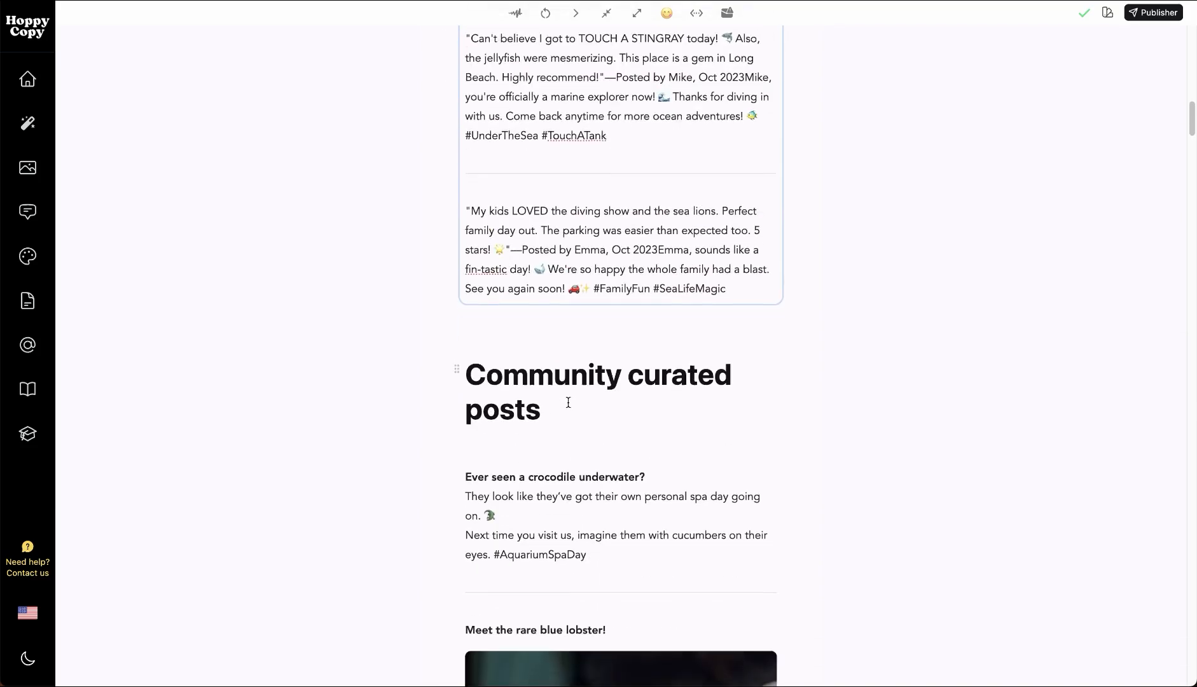
{"action": "scroll", "coordinate": [676, 425], "scroll_direction": "down", "scroll_amount": 2}
{"action": "left_click", "coordinate": [621, 409]}
{"action": "scroll", "coordinate": [618, 398], "scroll_direction": "down", "scroll_amount": 2}
{"action": "scroll", "coordinate": [619, 398], "scroll_direction": "down", "scroll_amount": 15}
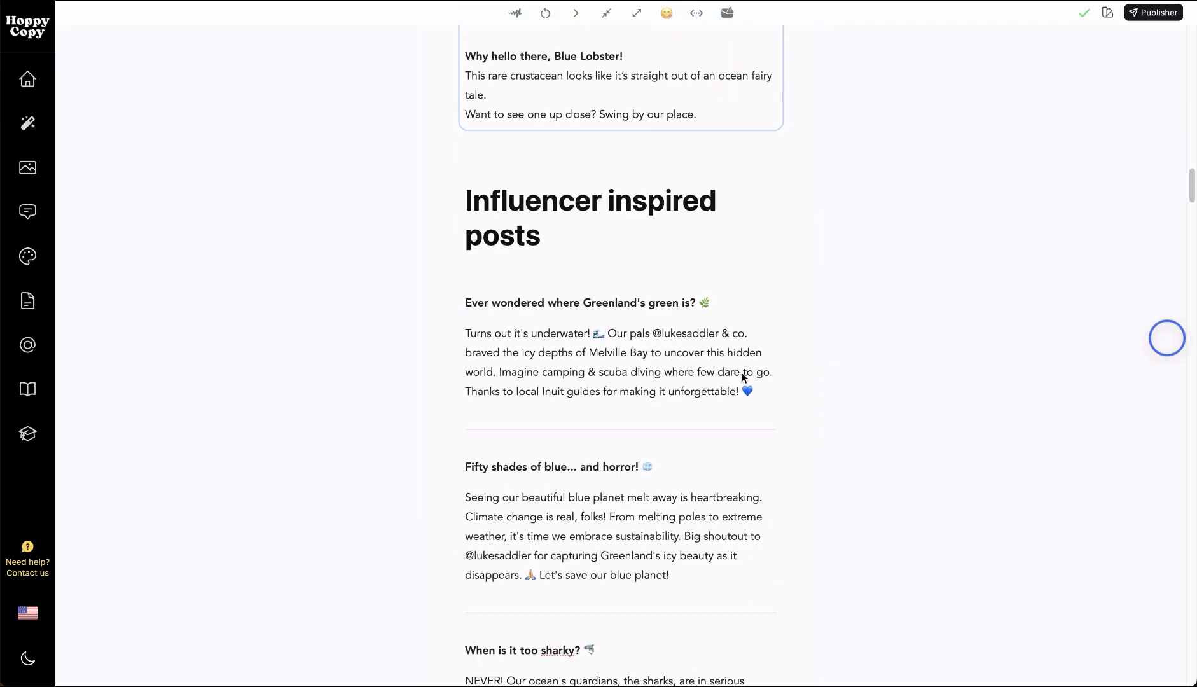
Open the settings of the Influencer inspired posts block, examine its RSS prompt, close them and read its posts
{"action": "left_click", "coordinate": [562, 353]}
{"action": "scroll", "coordinate": [559, 348], "scroll_direction": "down", "scroll_amount": 2}
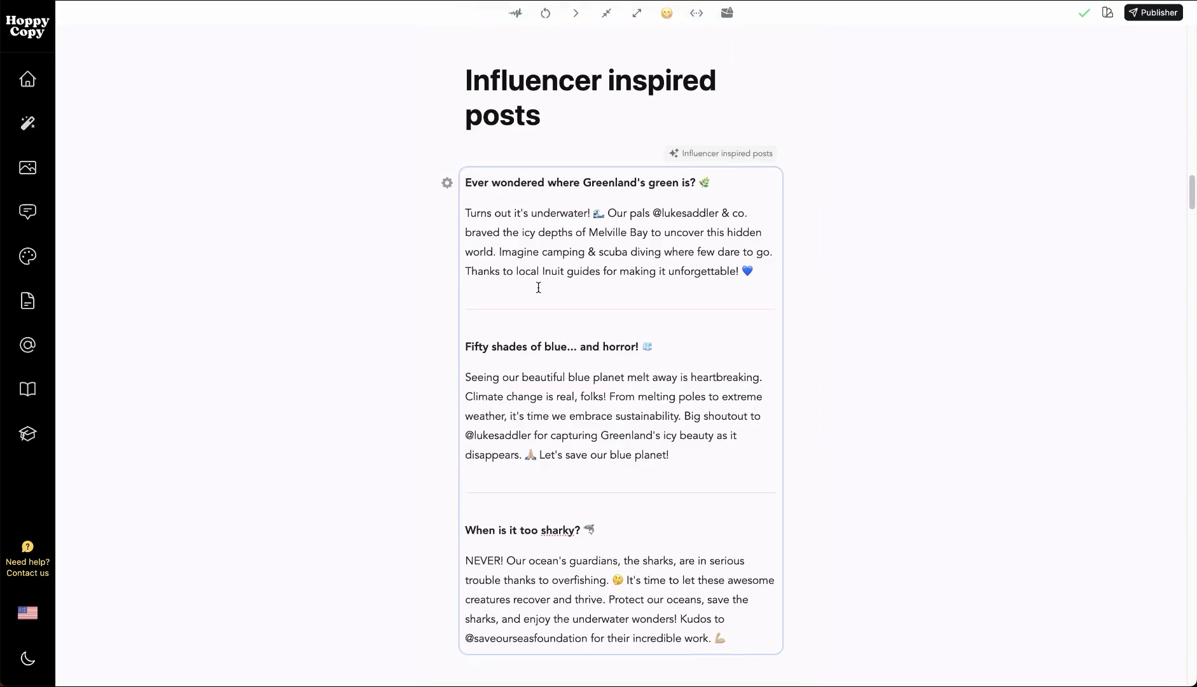
{"action": "left_click", "coordinate": [447, 182]}
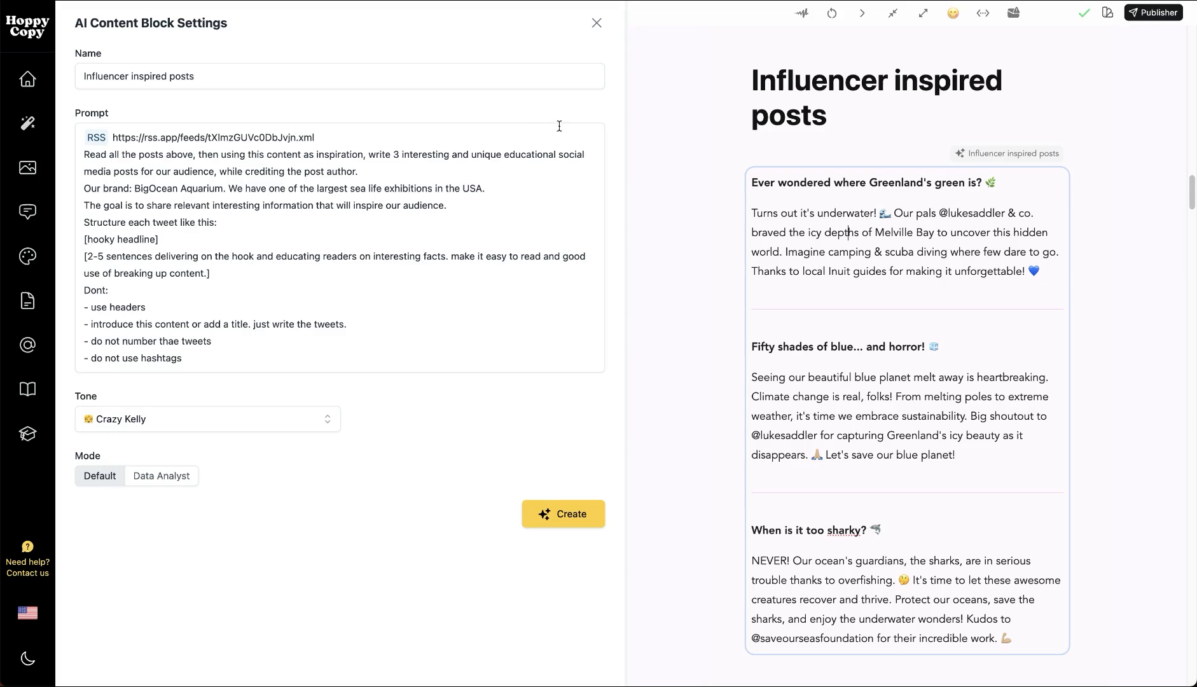
{"action": "left_click", "coordinate": [595, 29]}
{"action": "left_click", "coordinate": [589, 358]}
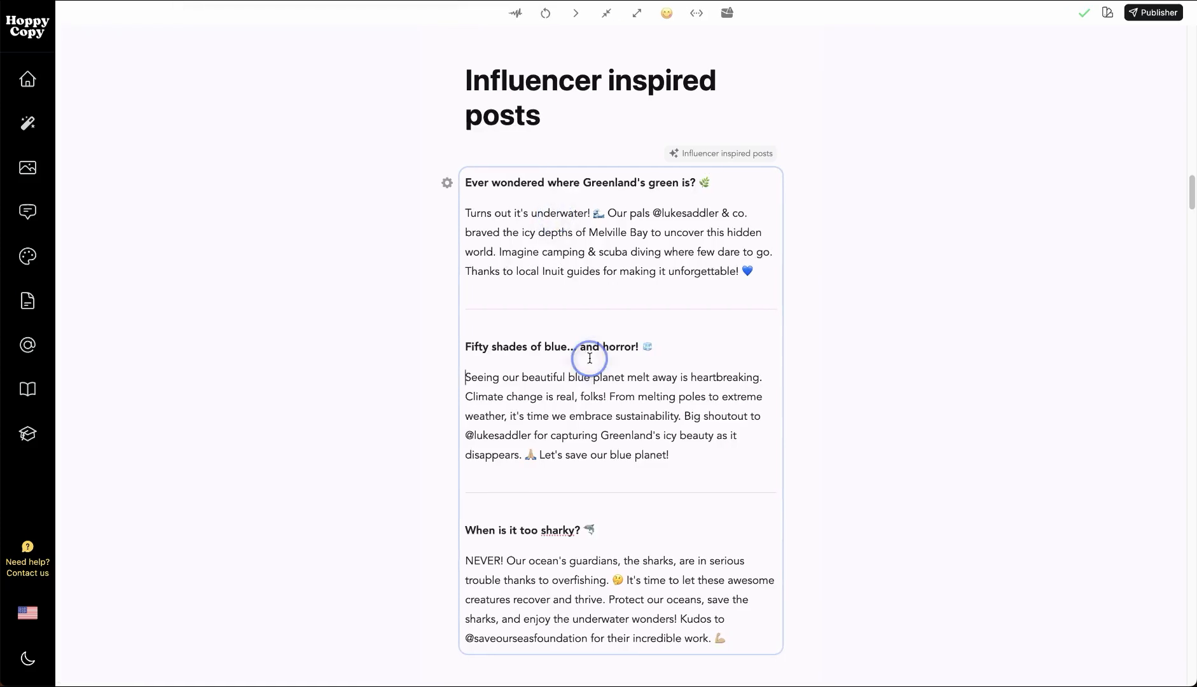
{"action": "left_click", "coordinate": [618, 376]}
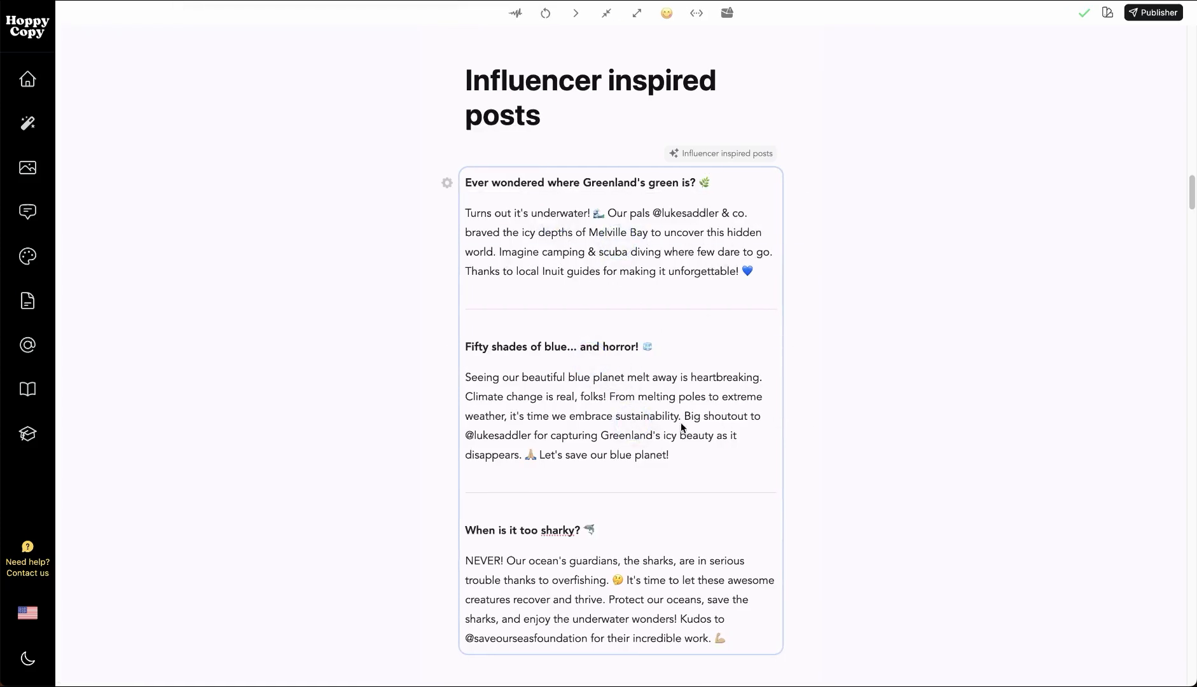
Look through the Fact-inspired posts and the Photography posts with their images and source credits
{"action": "scroll", "coordinate": [684, 436], "scroll_direction": "down", "scroll_amount": 4}
{"action": "scroll", "coordinate": [626, 324], "scroll_direction": "down", "scroll_amount": 10}
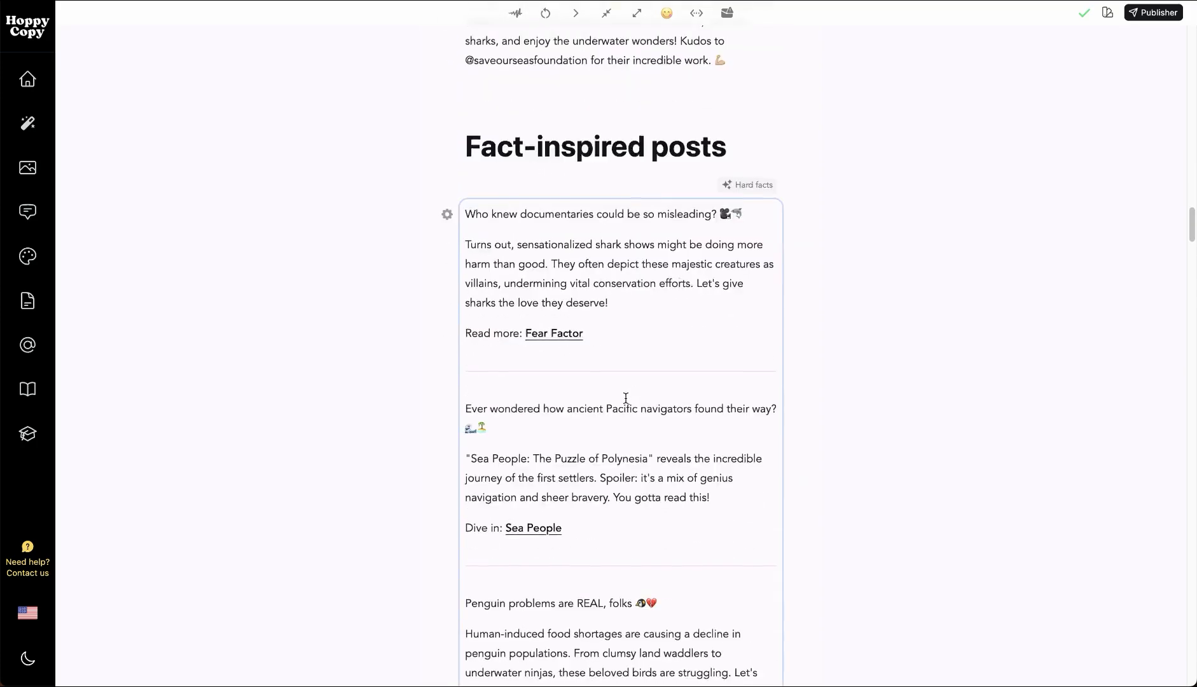
{"action": "scroll", "coordinate": [623, 313], "scroll_direction": "down", "scroll_amount": 7}
{"action": "scroll", "coordinate": [626, 315], "scroll_direction": "up", "scroll_amount": 2}
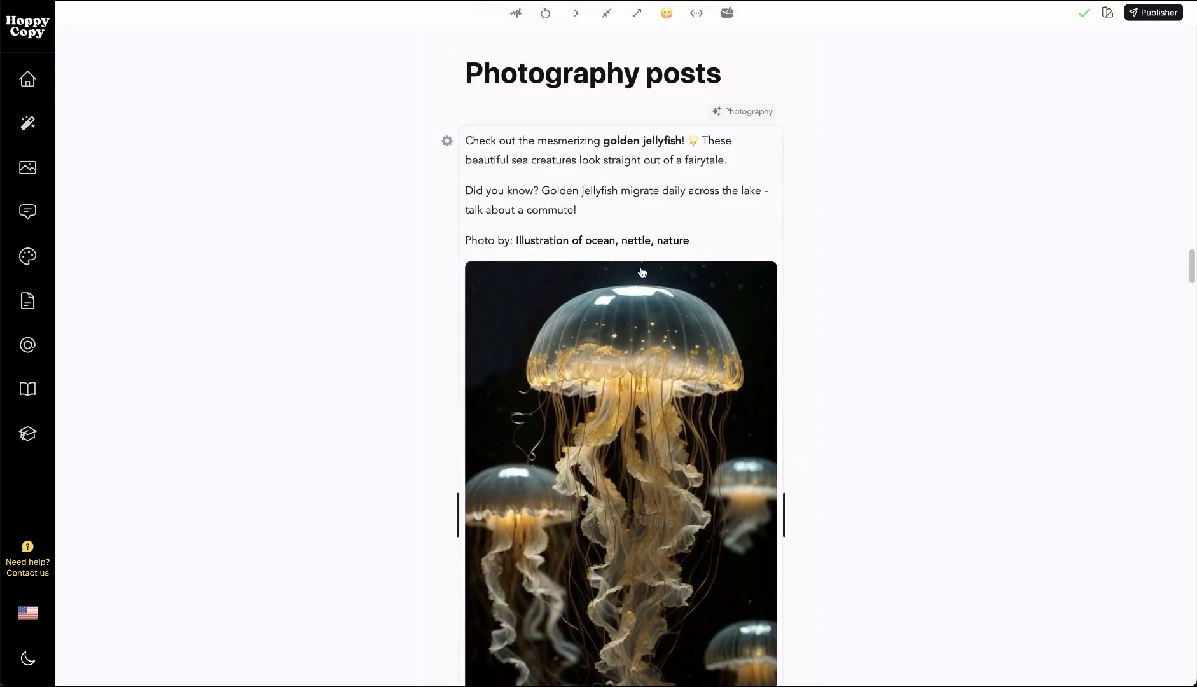
{"action": "scroll", "coordinate": [668, 256], "scroll_direction": "down", "scroll_amount": 18}
{"action": "scroll", "coordinate": [669, 256], "scroll_direction": "down", "scroll_amount": 12}
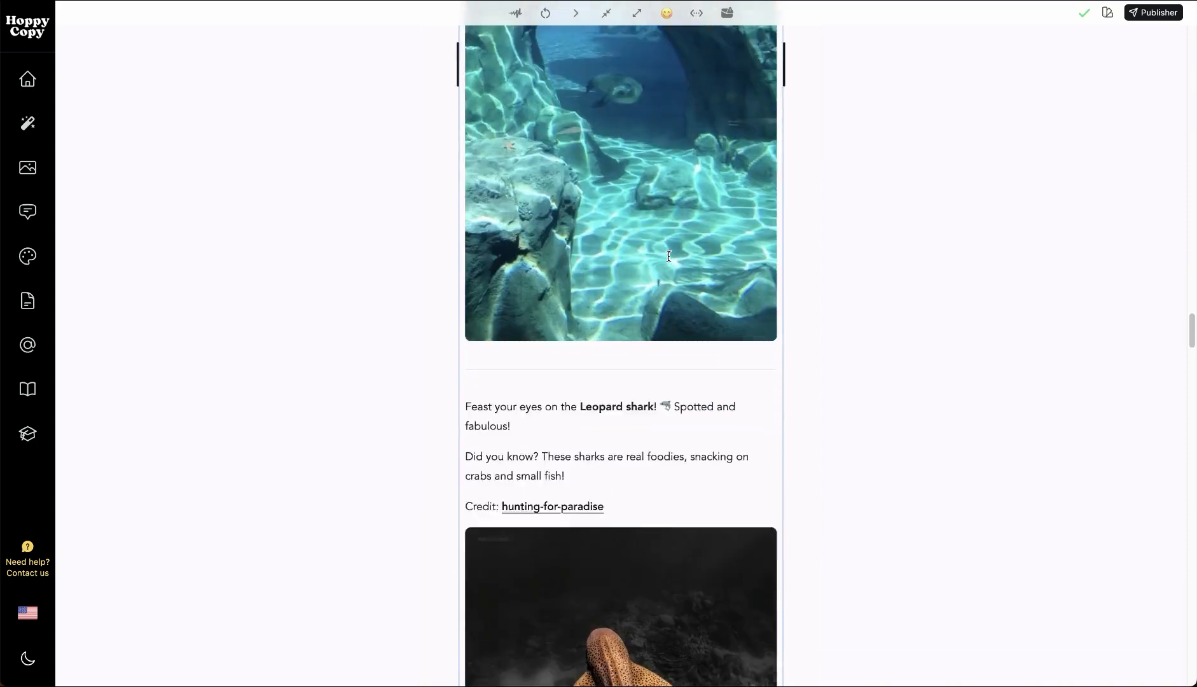
{"action": "scroll", "coordinate": [668, 256], "scroll_direction": "down", "scroll_amount": 20}
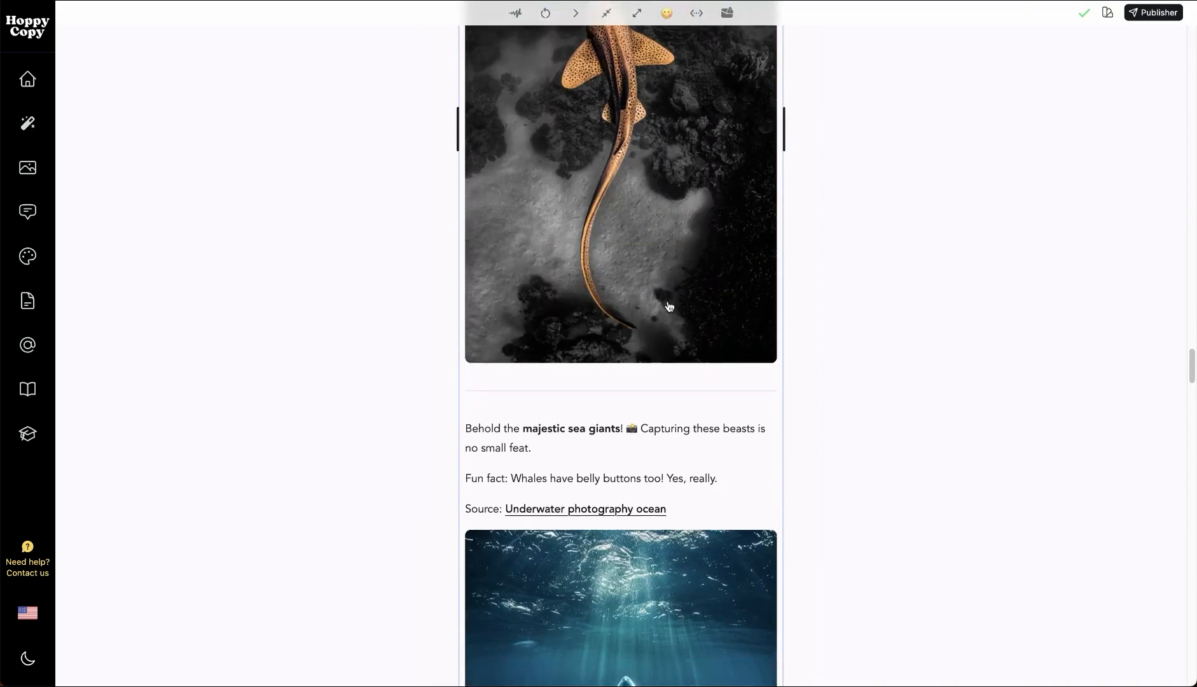
Open the settings of the Seasonal posts block, examine its Web Search prompt alongside the generated posts and close the settings
{"action": "scroll", "coordinate": [668, 301], "scroll_direction": "up", "scroll_amount": 2}
{"action": "scroll", "coordinate": [668, 301], "scroll_direction": "down", "scroll_amount": 9}
{"action": "scroll", "coordinate": [502, 242], "scroll_direction": "up", "scroll_amount": 9}
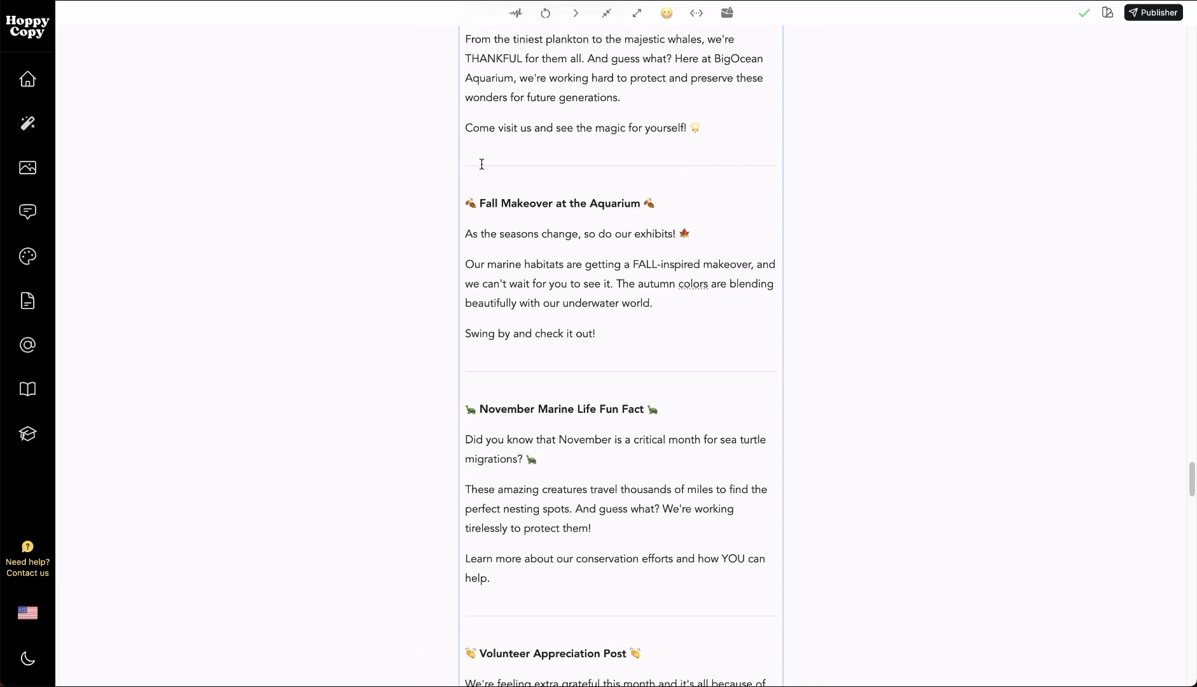
{"action": "left_click", "coordinate": [445, 278]}
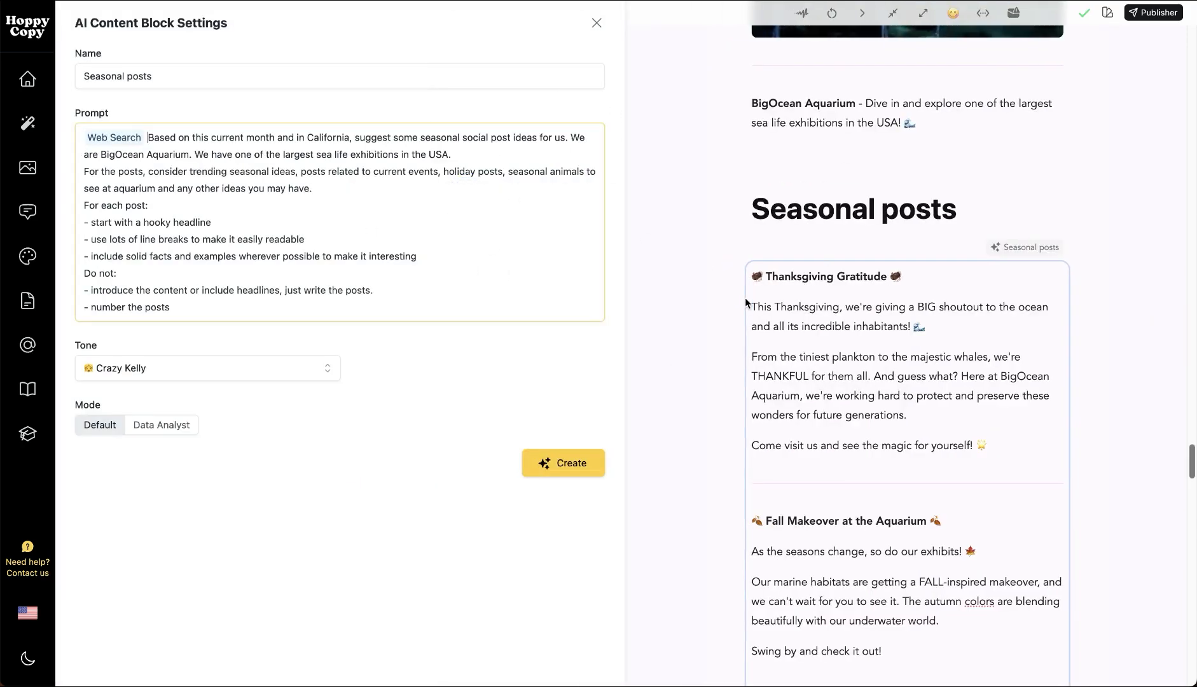
{"action": "scroll", "coordinate": [853, 382], "scroll_direction": "down", "scroll_amount": 5}
{"action": "left_click", "coordinate": [901, 259]}
{"action": "left_click", "coordinate": [909, 424]}
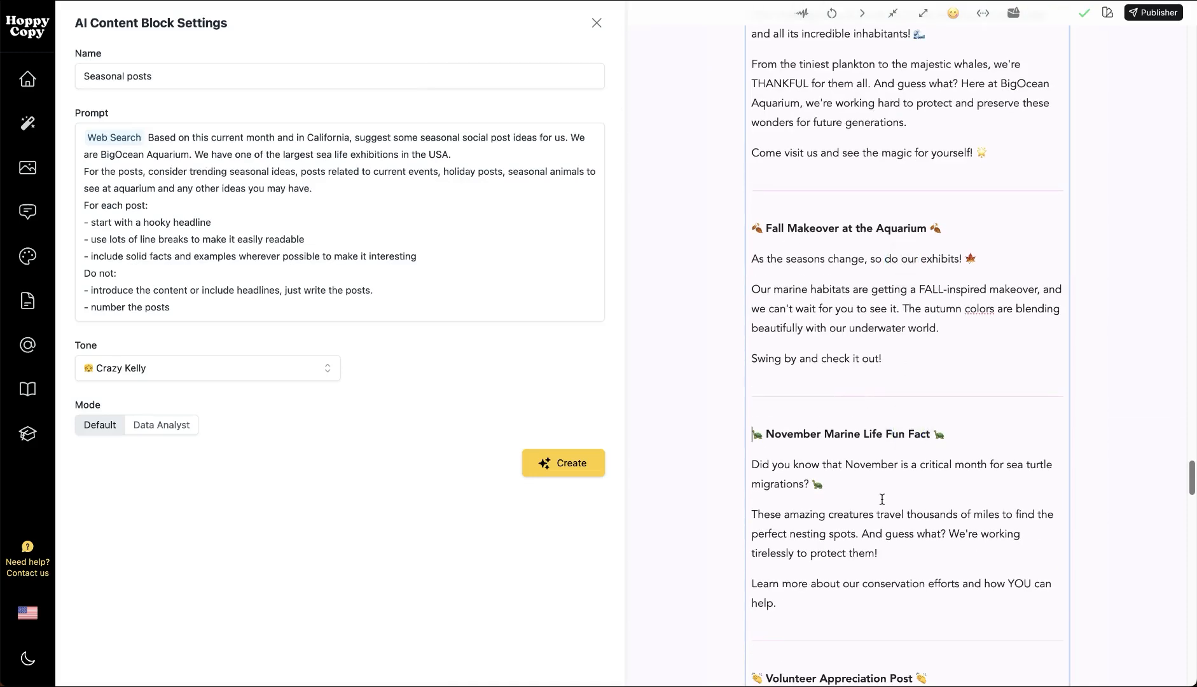
{"action": "left_click", "coordinate": [883, 500]}
{"action": "scroll", "coordinate": [882, 500], "scroll_direction": "down", "scroll_amount": 2}
{"action": "left_click", "coordinate": [598, 20]}
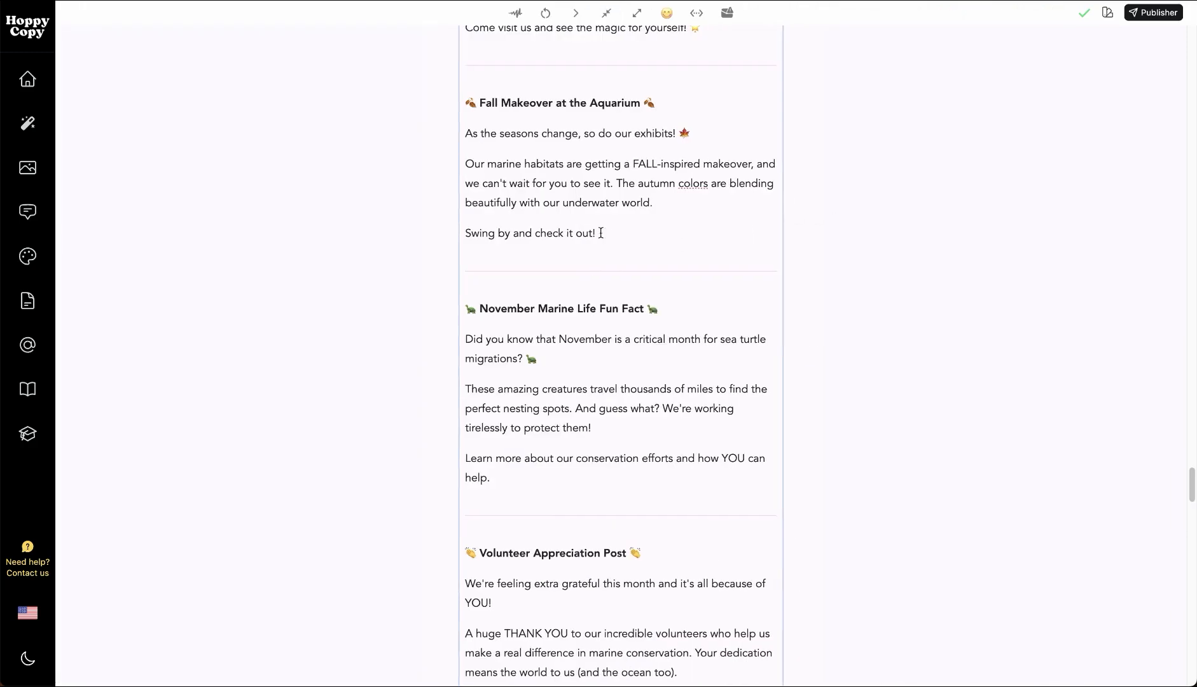
Look through the remaining Seasonal posts and on to the Thought leadership long form section
{"action": "scroll", "coordinate": [687, 324], "scroll_direction": "down", "scroll_amount": 5}
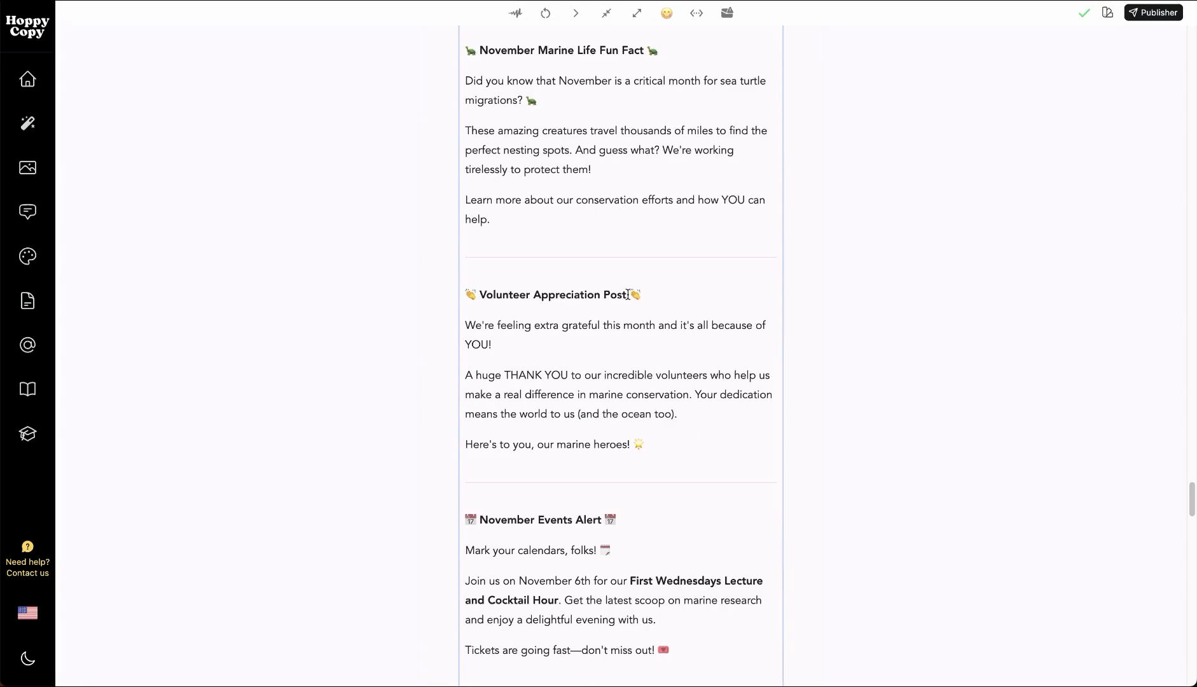
{"action": "scroll", "coordinate": [604, 350], "scroll_direction": "down", "scroll_amount": 15}
{"action": "left_click", "coordinate": [613, 462]}
{"action": "left_click", "coordinate": [621, 349]}
{"action": "left_click", "coordinate": [614, 428]}
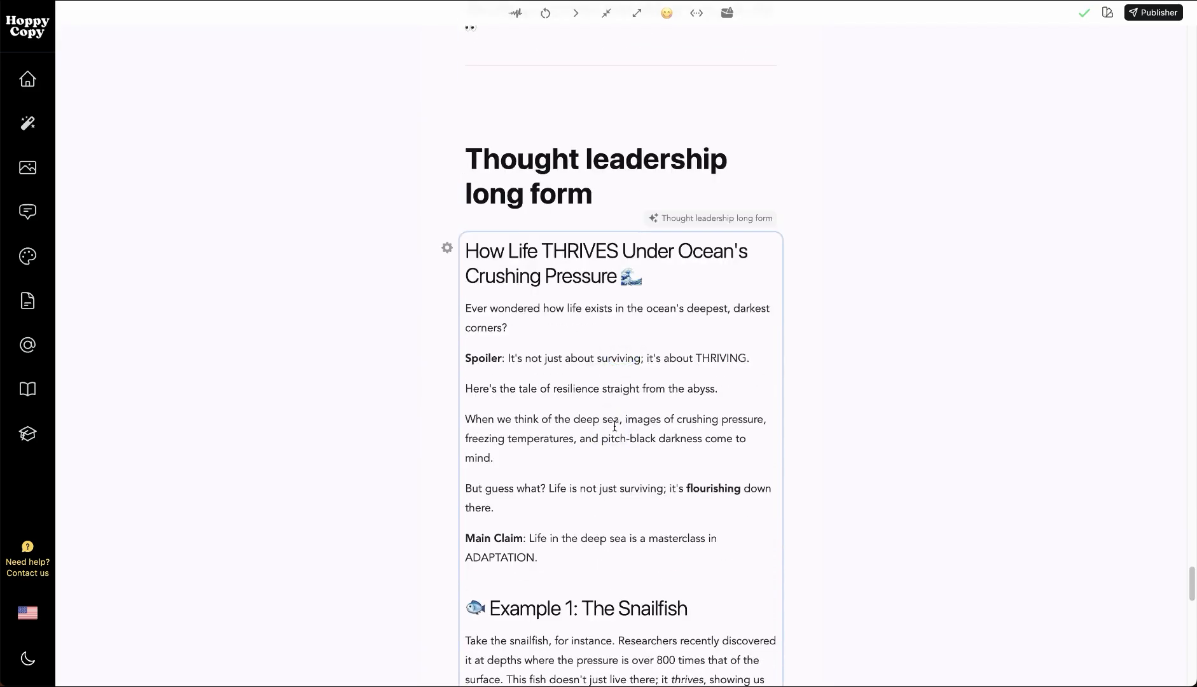
{"action": "scroll", "coordinate": [615, 427], "scroll_direction": "down", "scroll_amount": 10}
{"action": "scroll", "coordinate": [565, 348], "scroll_direction": "down", "scroll_amount": 2}
{"action": "scroll", "coordinate": [565, 348], "scroll_direction": "up", "scroll_amount": 9}
{"action": "left_click", "coordinate": [1174, 329]}
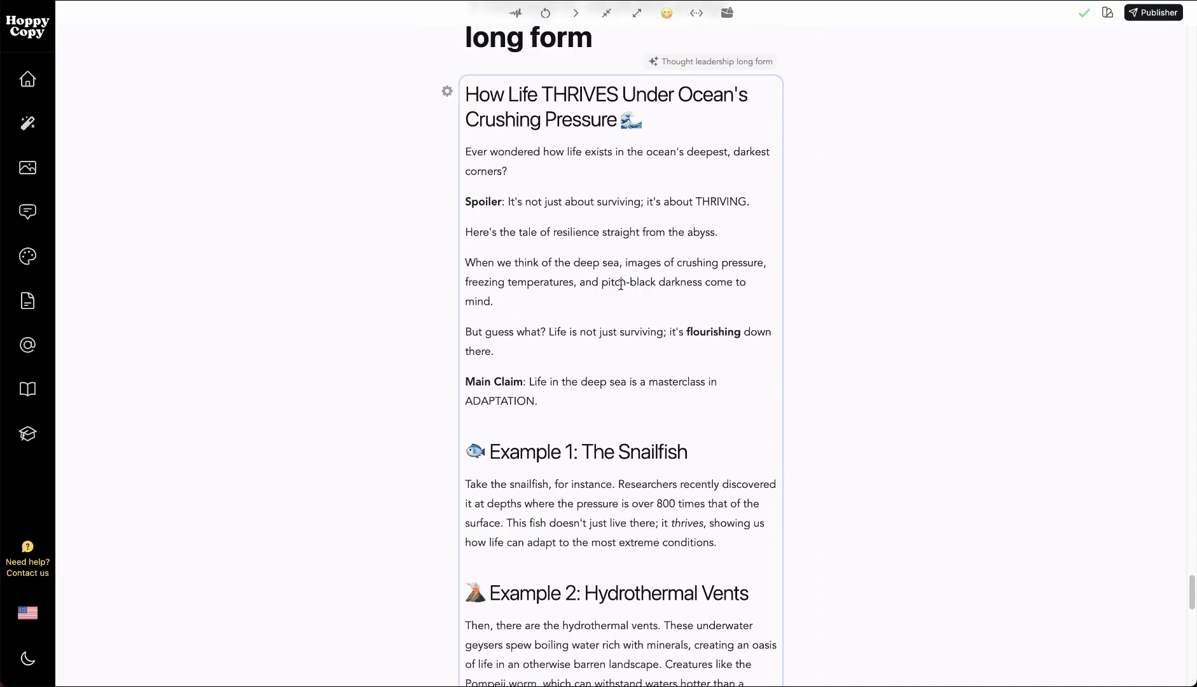
Open the settings of the Thought leadership long form block, examine its RSS prompt and close the settings
{"action": "left_click", "coordinate": [448, 91]}
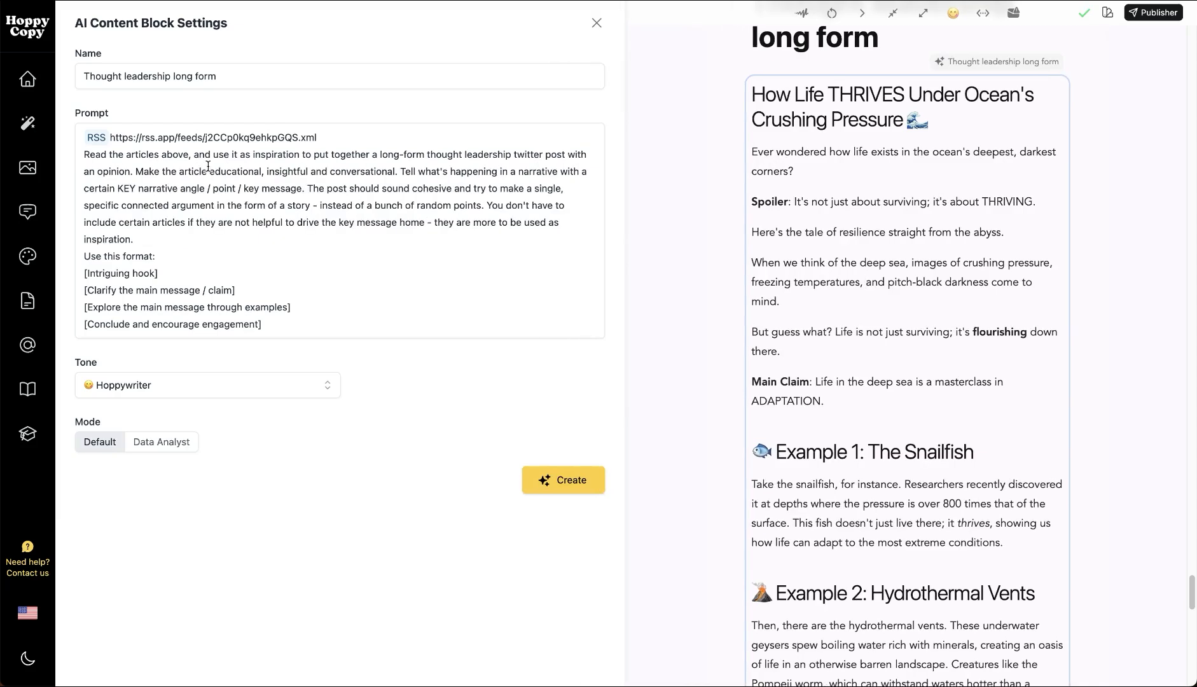
{"action": "left_click", "coordinate": [245, 155]}
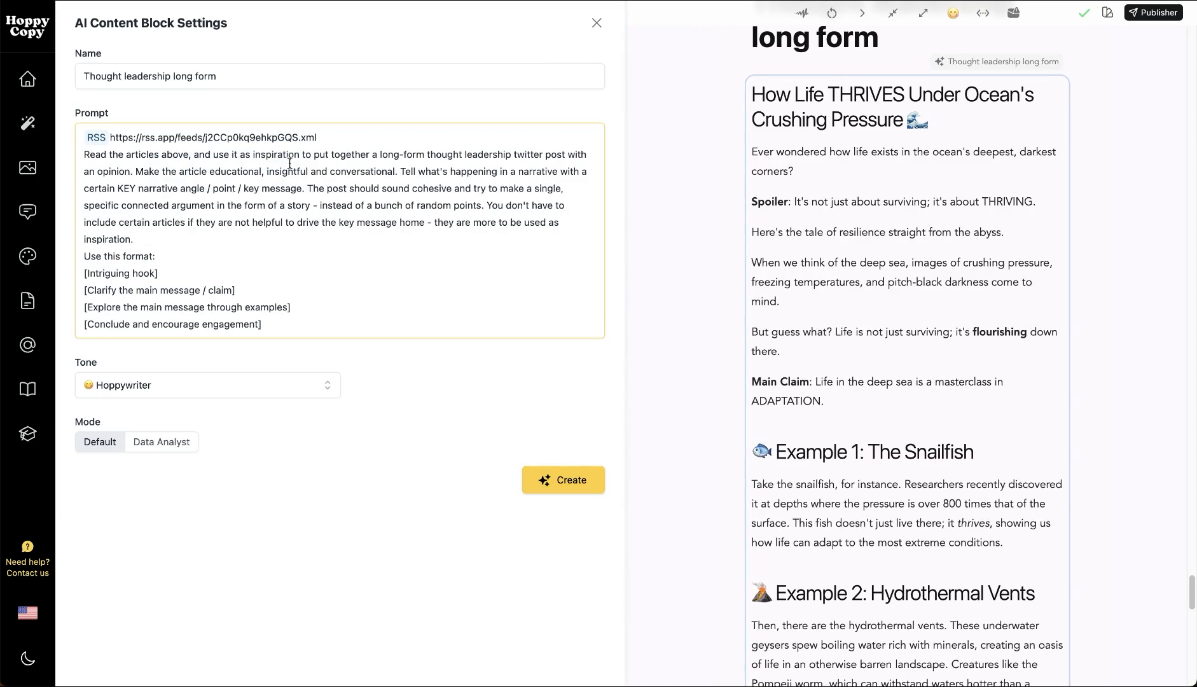
{"action": "left_click", "coordinate": [1175, 349]}
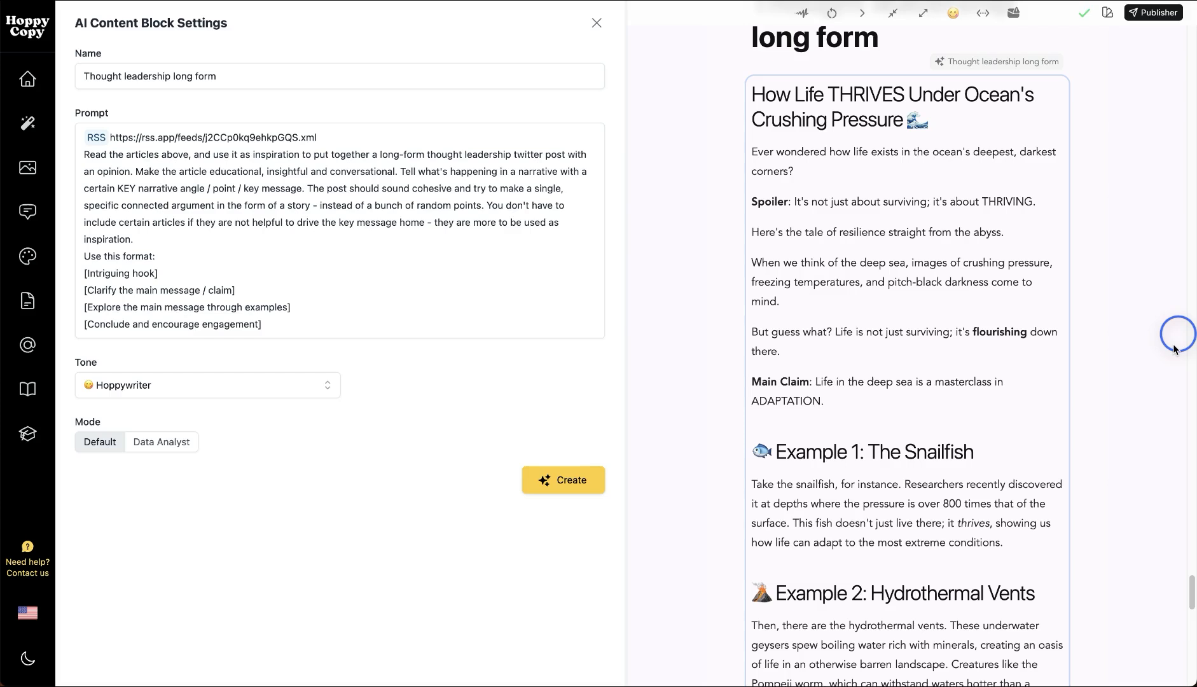
{"action": "left_click", "coordinate": [487, 237]}
{"action": "left_click", "coordinate": [597, 23]}
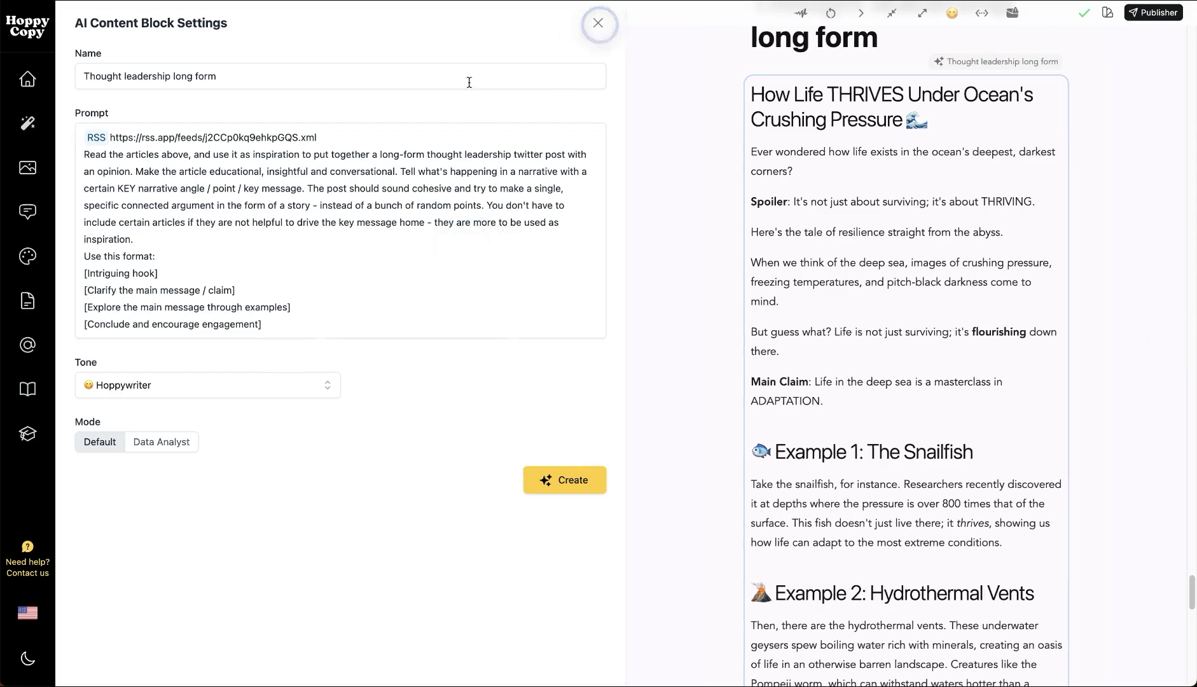
Read the long-form post's opening and its snailfish, hydrothermal vents and tiger shark examples
{"action": "left_click_drag", "start_coordinate": [614, 101], "coordinate": [644, 126]}
{"action": "left_click", "coordinate": [604, 181]}
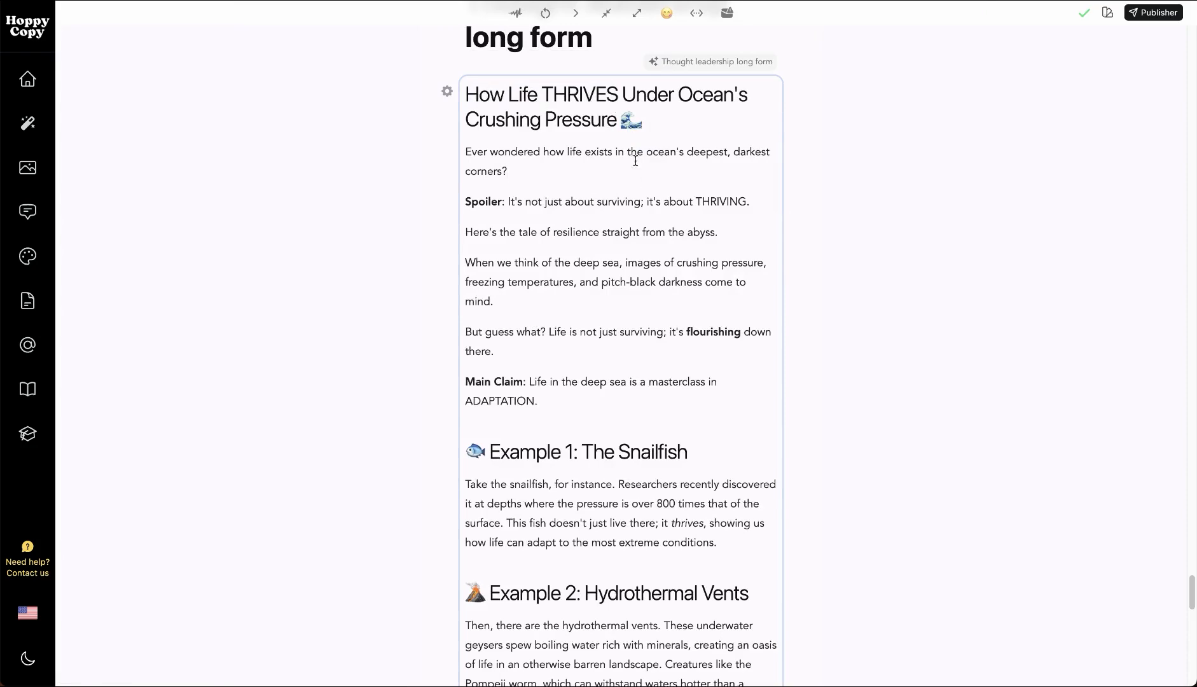
{"action": "scroll", "coordinate": [612, 364], "scroll_direction": "down", "scroll_amount": 4}
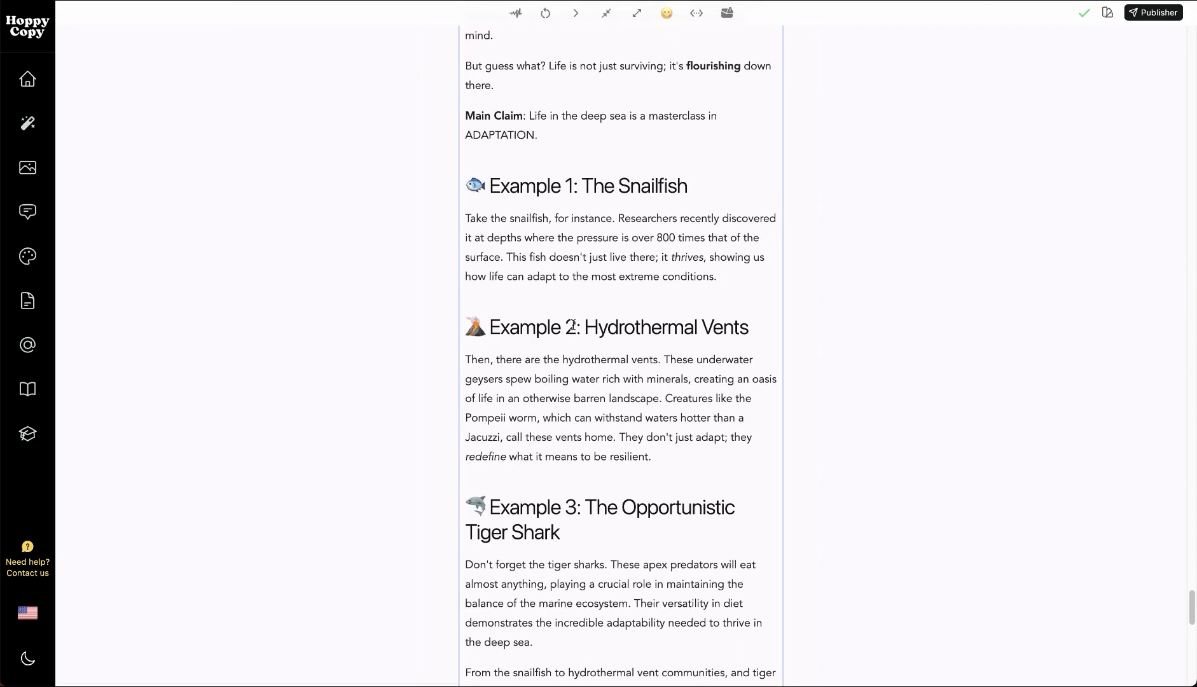
{"action": "scroll", "coordinate": [635, 551], "scroll_direction": "up", "scroll_amount": 5}
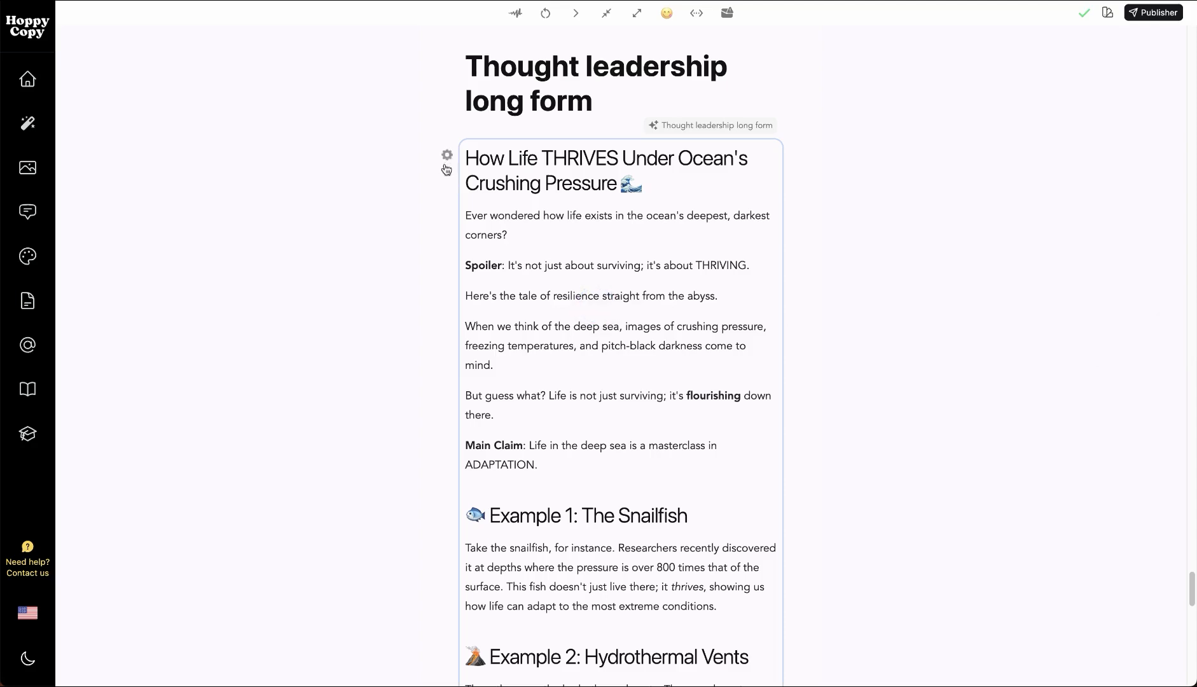
Reopen the Thought leadership long form block's settings, review the post format in the prompt and close them
{"action": "left_click", "coordinate": [448, 157]}
{"action": "left_click", "coordinate": [286, 246]}
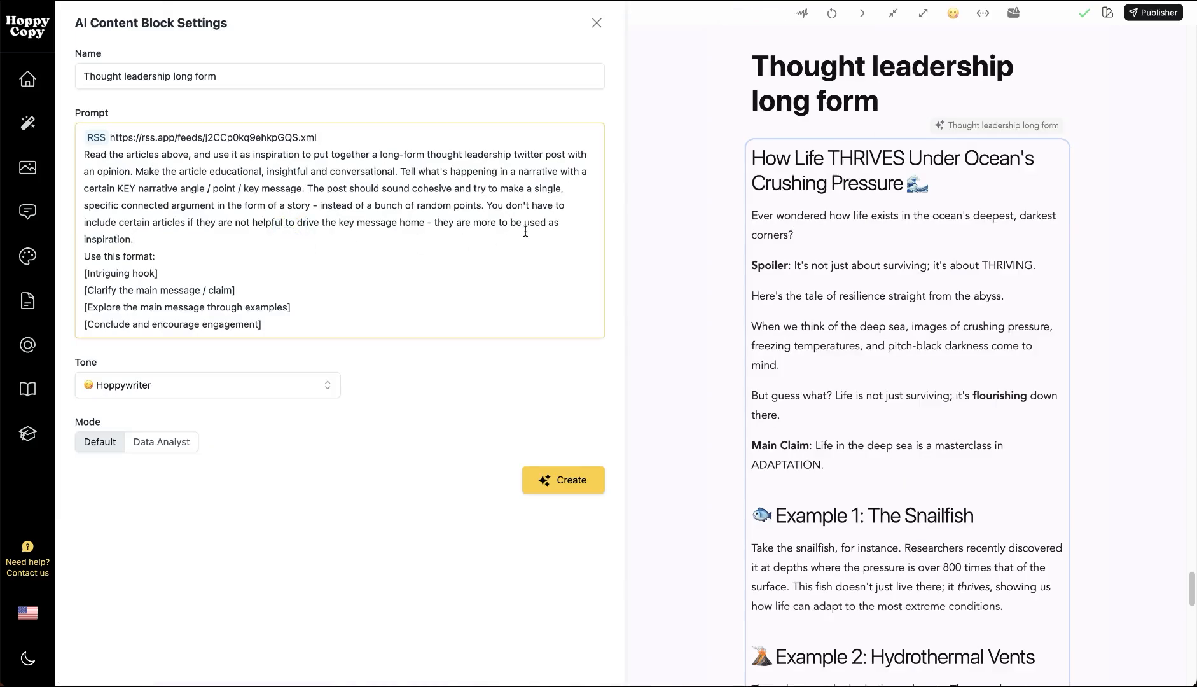
{"action": "left_click", "coordinate": [596, 23]}
Look through the thought leadership post to its closing hashtags and back up to the last Seasonal posts
{"action": "left_click", "coordinate": [596, 281]}
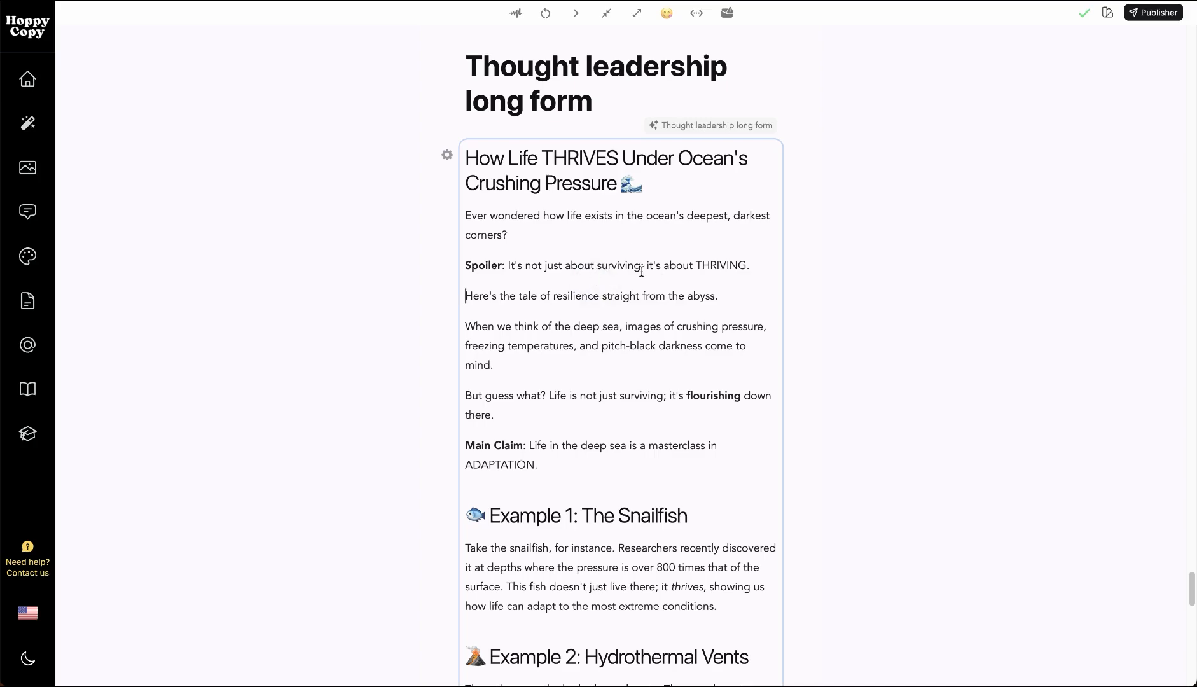
{"action": "left_click", "coordinate": [592, 241]}
{"action": "left_click", "coordinate": [600, 297]}
{"action": "left_click", "coordinate": [1175, 336]}
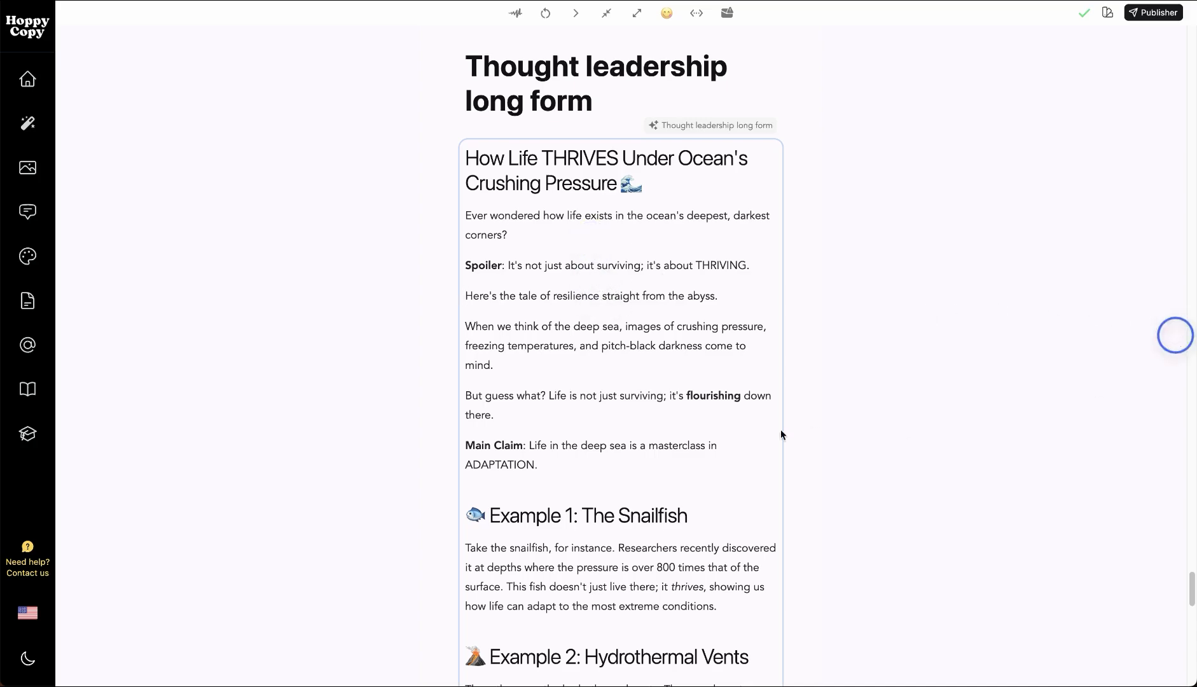
{"action": "scroll", "coordinate": [647, 469], "scroll_direction": "down", "scroll_amount": 14}
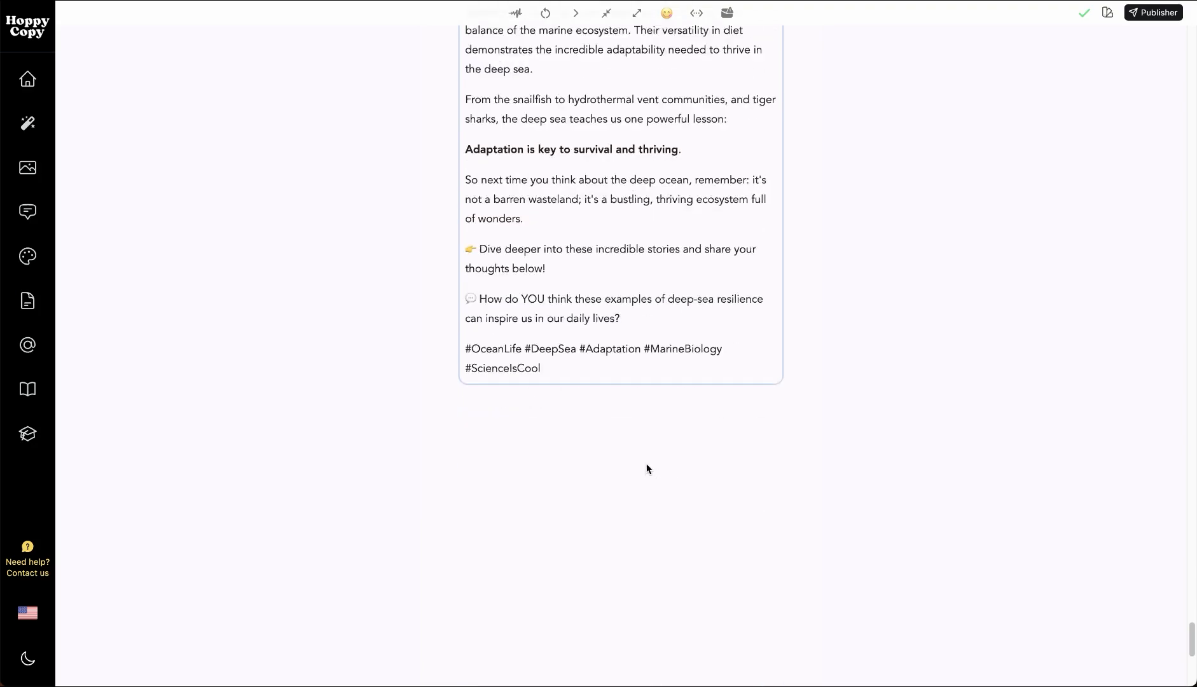
{"action": "scroll", "coordinate": [647, 458], "scroll_direction": "up", "scroll_amount": 15}
{"action": "scroll", "coordinate": [912, 455], "scroll_direction": "up", "scroll_amount": 6}
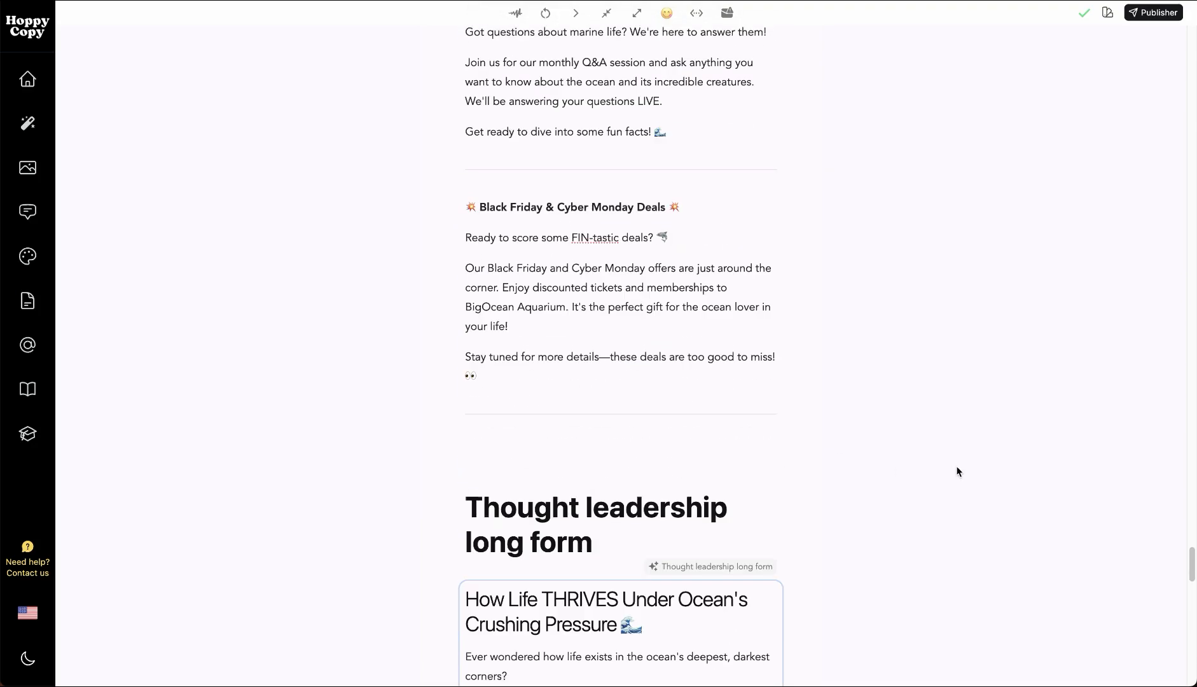
Add blank lines above the Trending posts heading at the document's start and insert an AI Content Block there
{"action": "left_click_drag", "start_coordinate": [1192, 547], "coordinate": [1156, 39]}
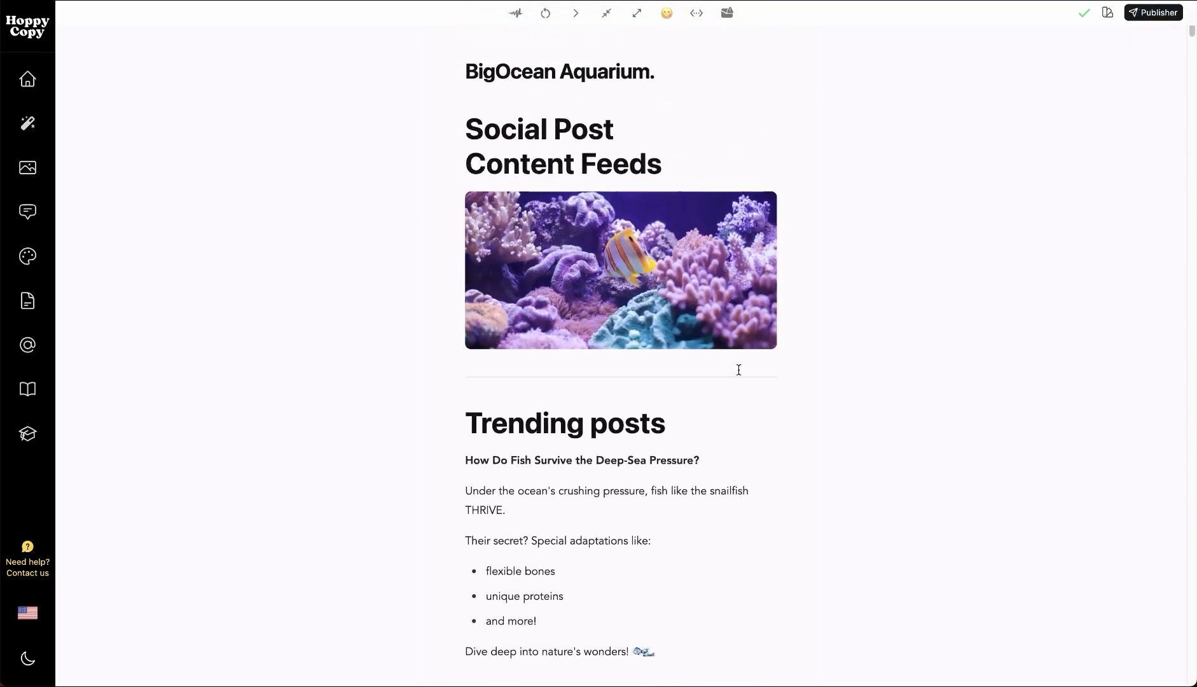
{"action": "key", "text": "Return"}
{"action": "key", "text": "Return"}
{"action": "key", "text": "Return"}
{"action": "key", "text": "Up"}
{"action": "key", "text": "Up"}
{"action": "left_click", "coordinate": [501, 414]}
{"action": "left_click", "coordinate": [517, 430]}
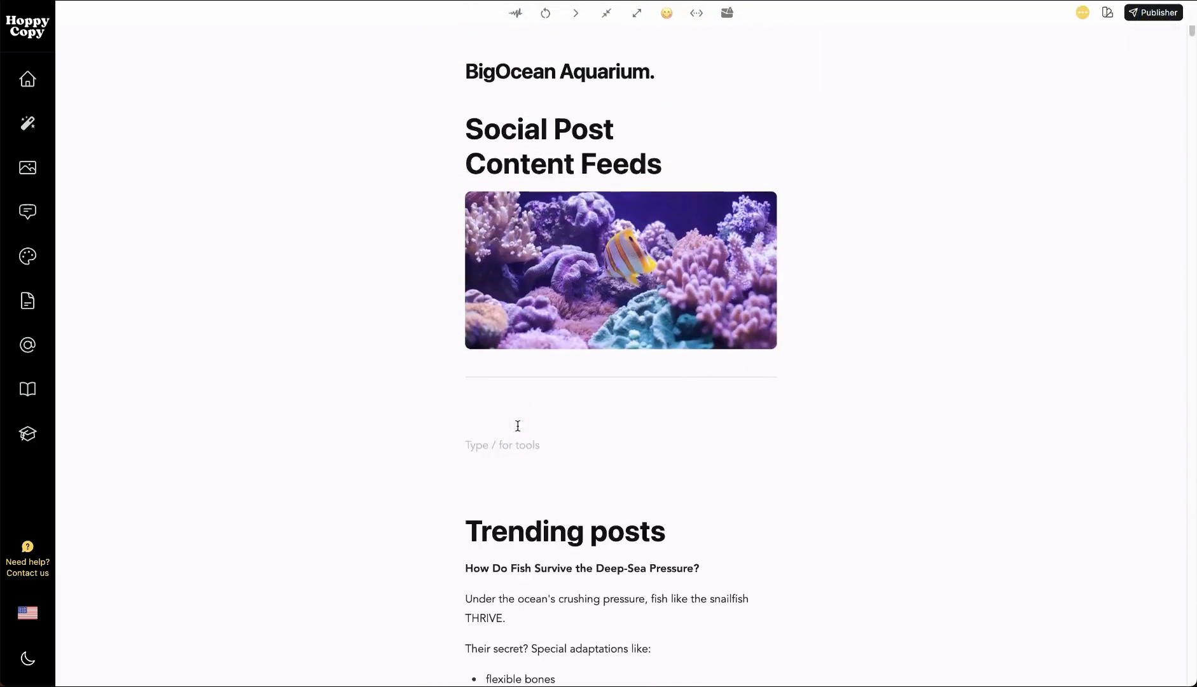
{"action": "type", "text": "/"}
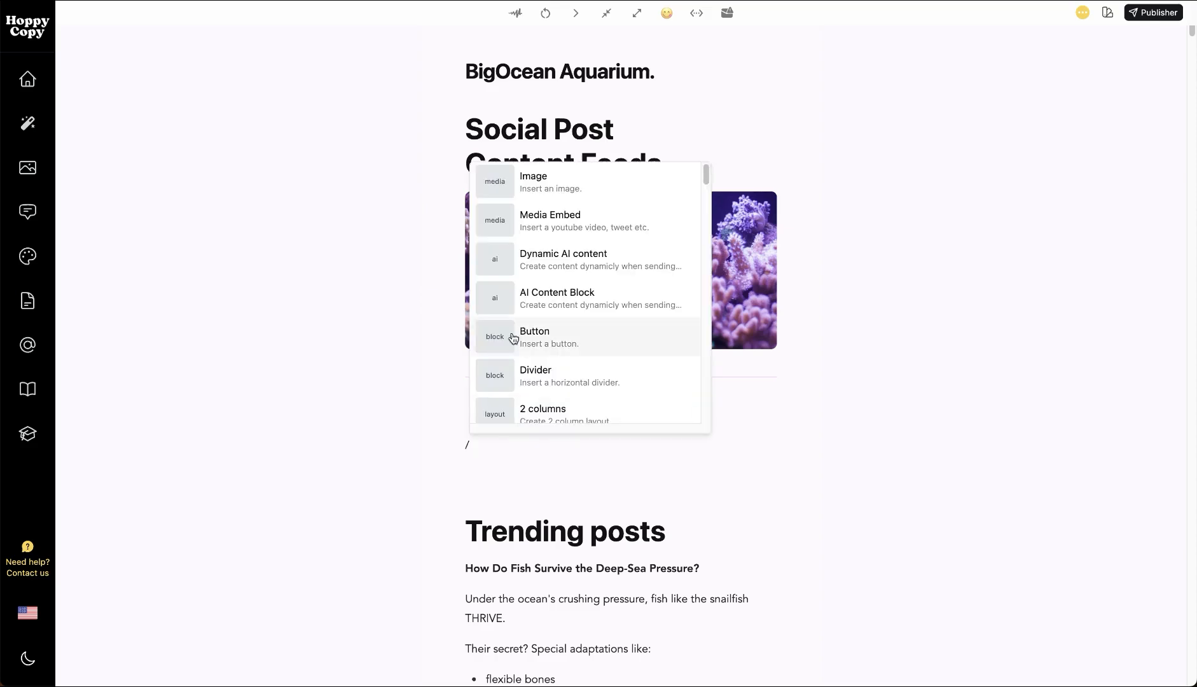
{"action": "left_click", "coordinate": [552, 297]}
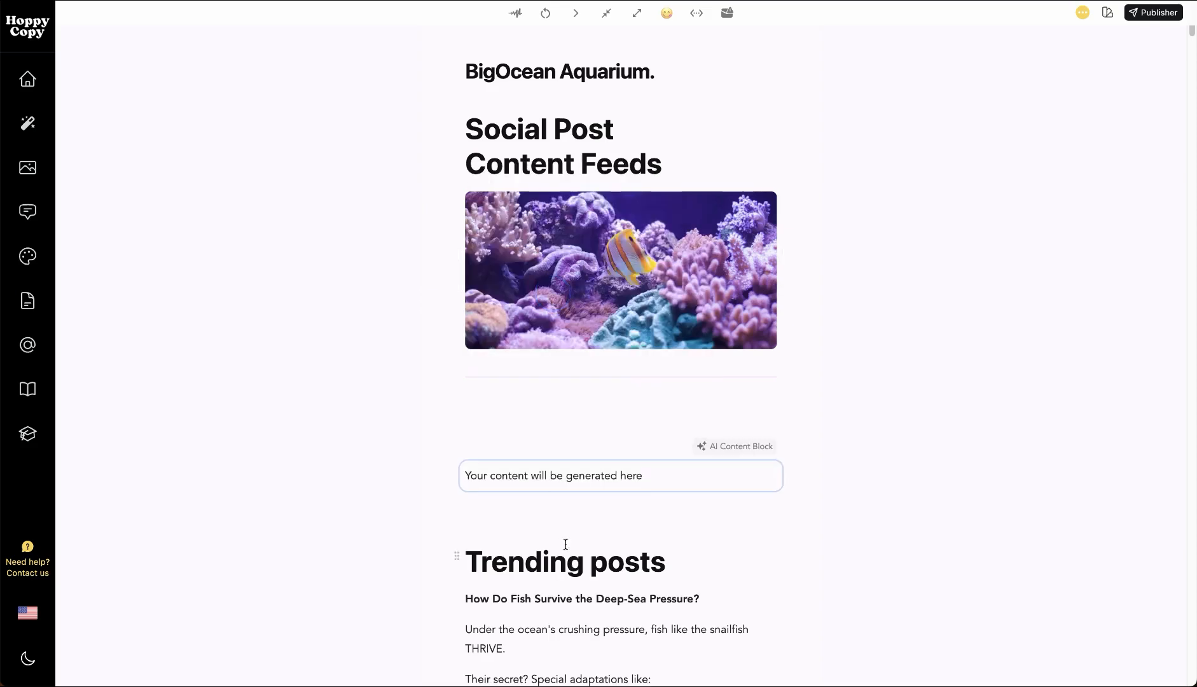
Open the settings of the new AI Content Block and start editing its prompt
{"action": "left_click", "coordinate": [544, 487]}
{"action": "left_click", "coordinate": [535, 474]}
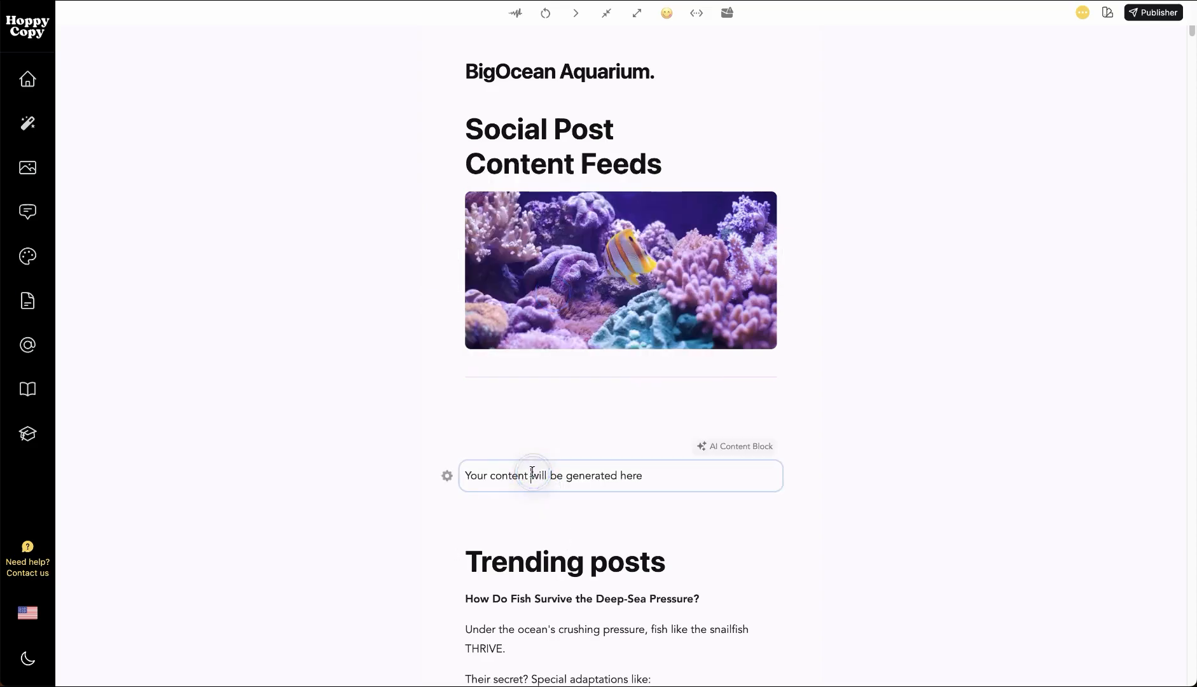
{"action": "left_click", "coordinate": [448, 477]}
{"action": "left_click", "coordinate": [277, 159]}
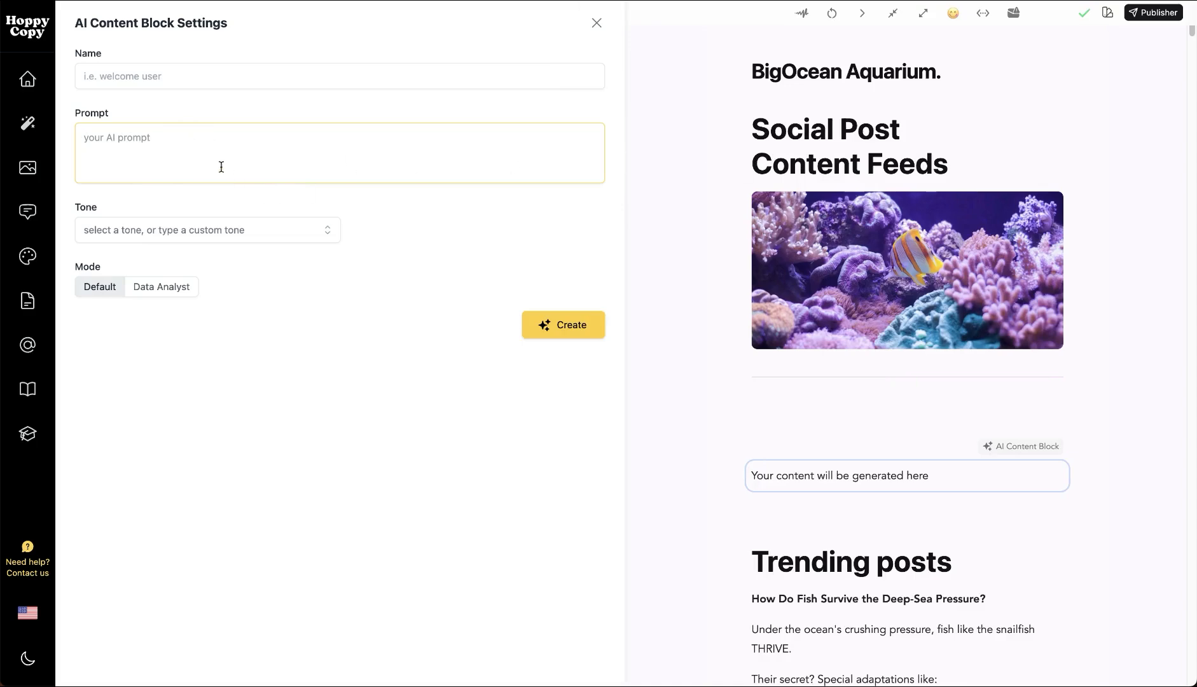
Try the Web Search source in the new block's prompt and remove it
{"action": "type", "text": "#"}
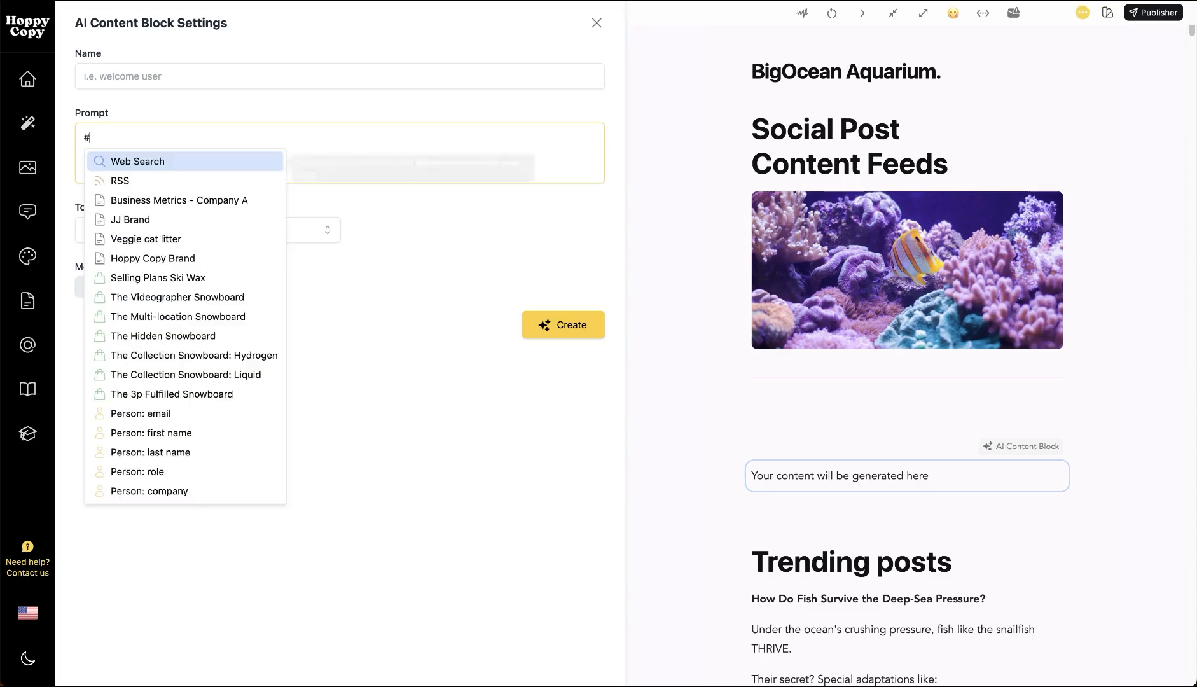
{"action": "left_click", "coordinate": [169, 159]}
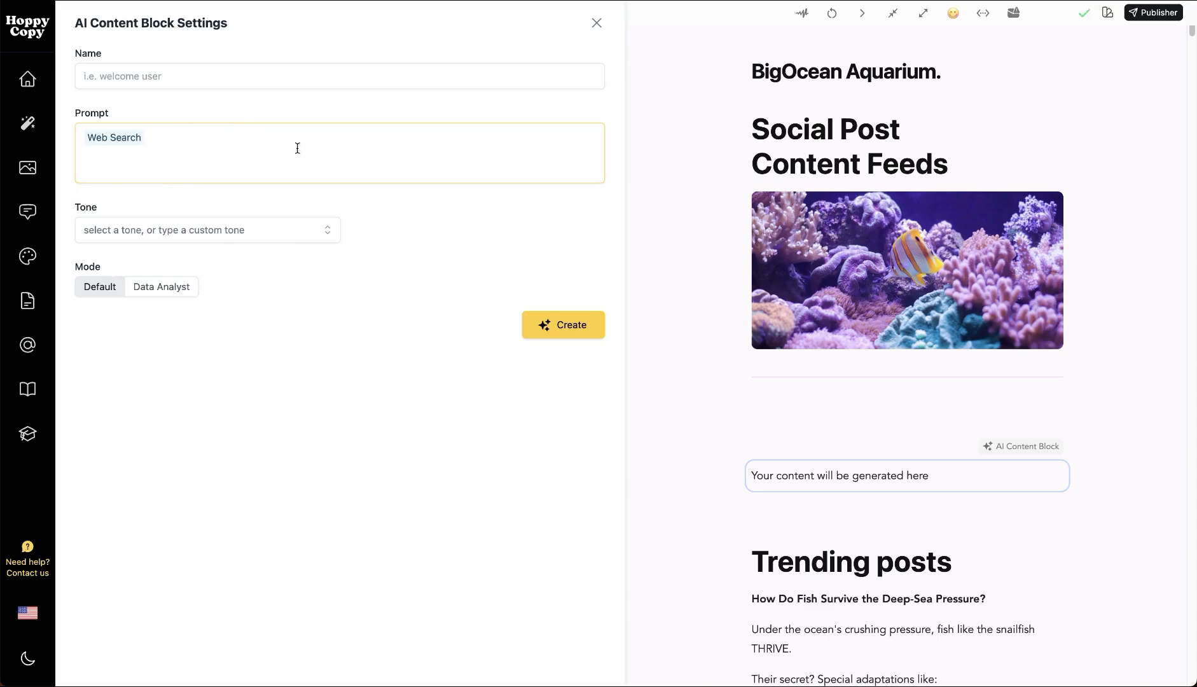
{"action": "key", "text": "BackSpace"}
{"action": "type", "text": "#"}
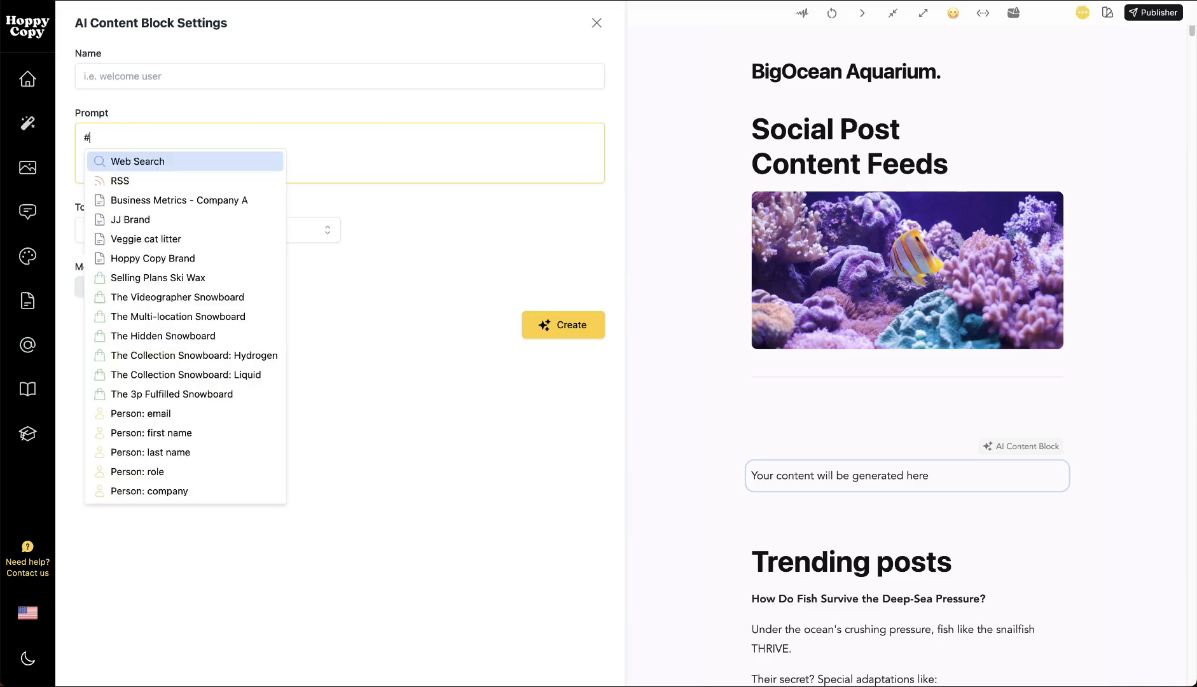
{"action": "left_click", "coordinate": [152, 183]}
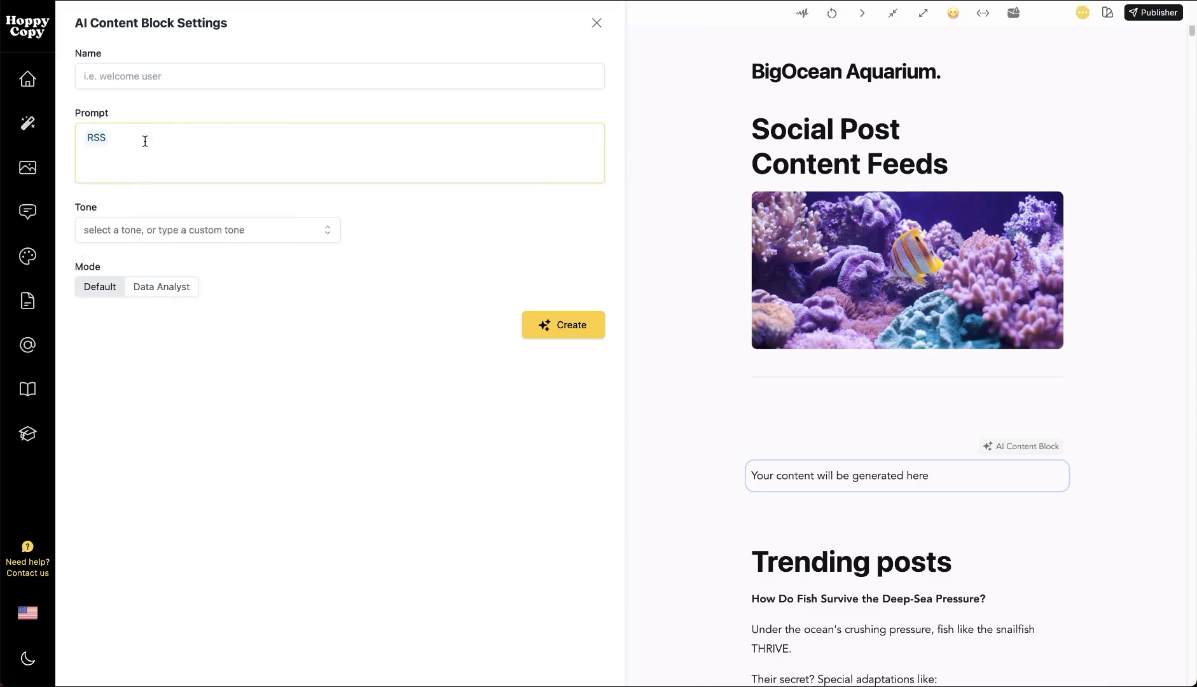
{"action": "type", "text": "https://rss.app/feeds/iGiJhqYPQF0ZyzxP.xml"}
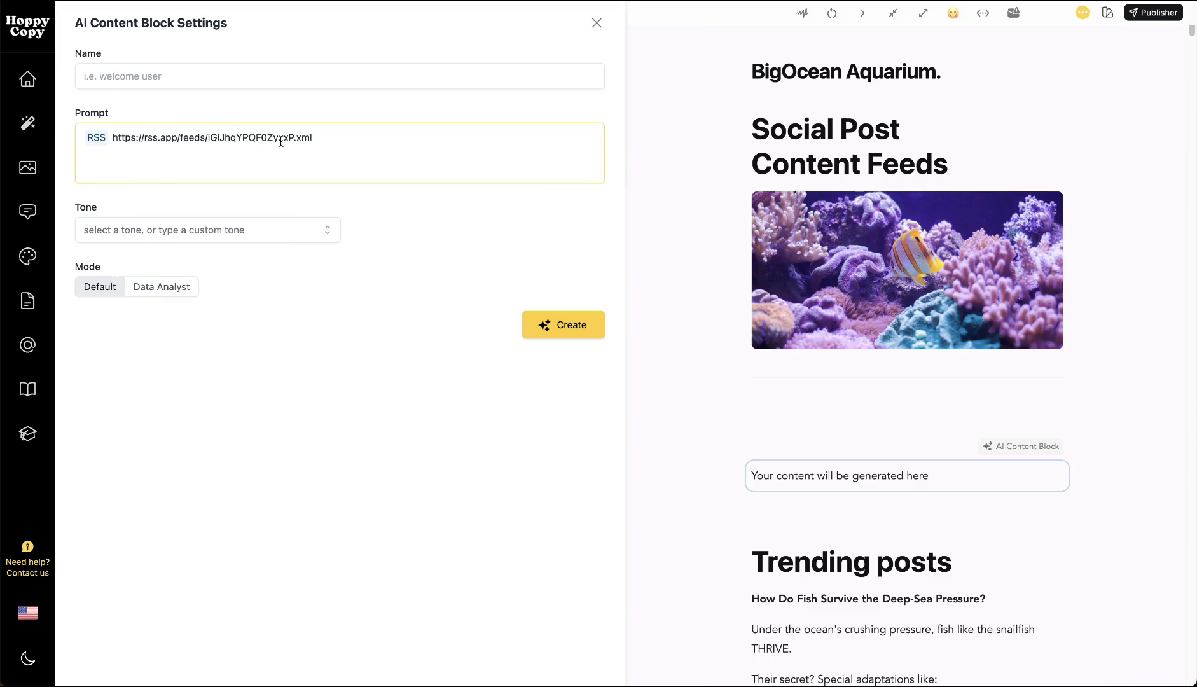
{"action": "key", "text": "Return"}
{"action": "type", "text": "...."}
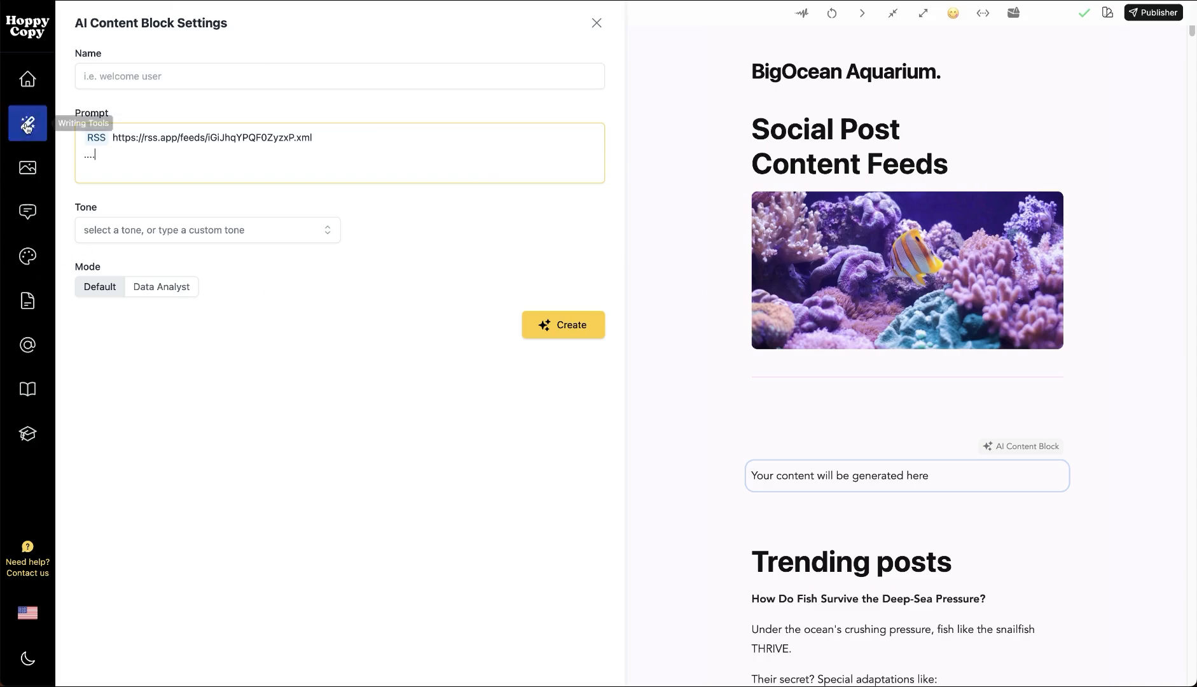
Open the writing tools at the Hooks generator
{"action": "left_click", "coordinate": [28, 123]}
{"action": "scroll", "coordinate": [815, 492], "scroll_direction": "down", "scroll_amount": 5}
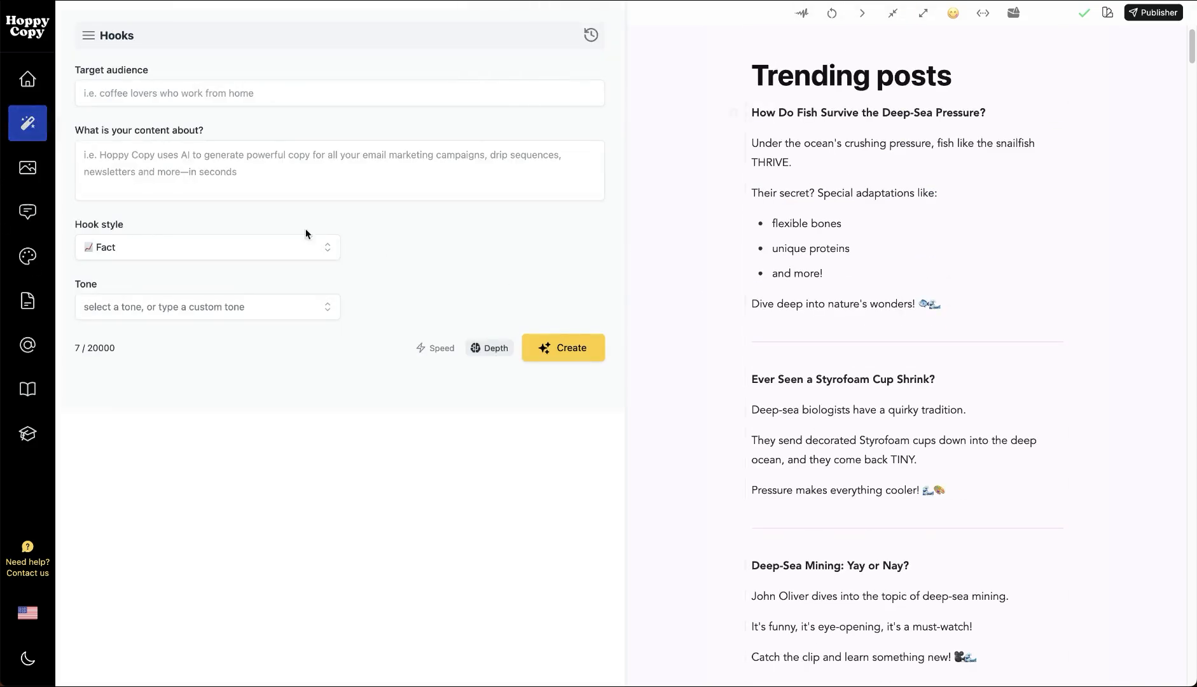